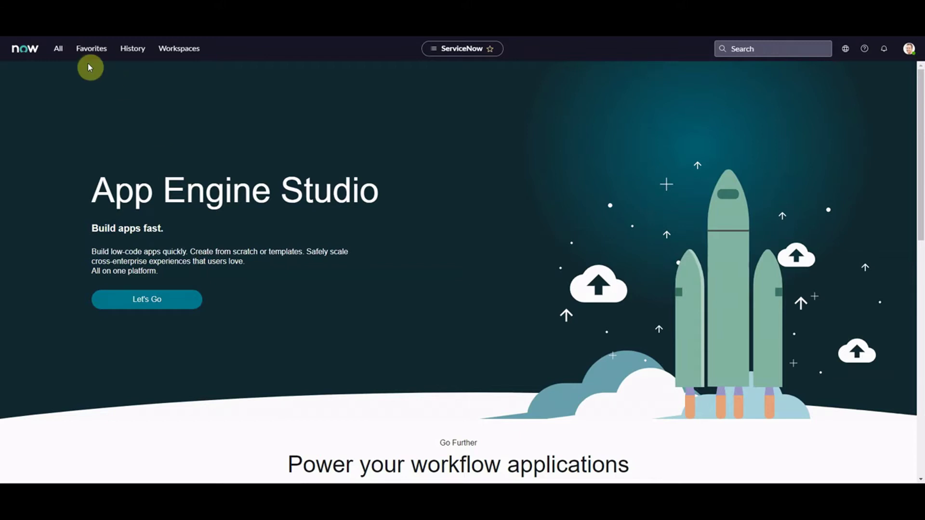
- Open Flow Designer from the application navigator
click(58, 49)
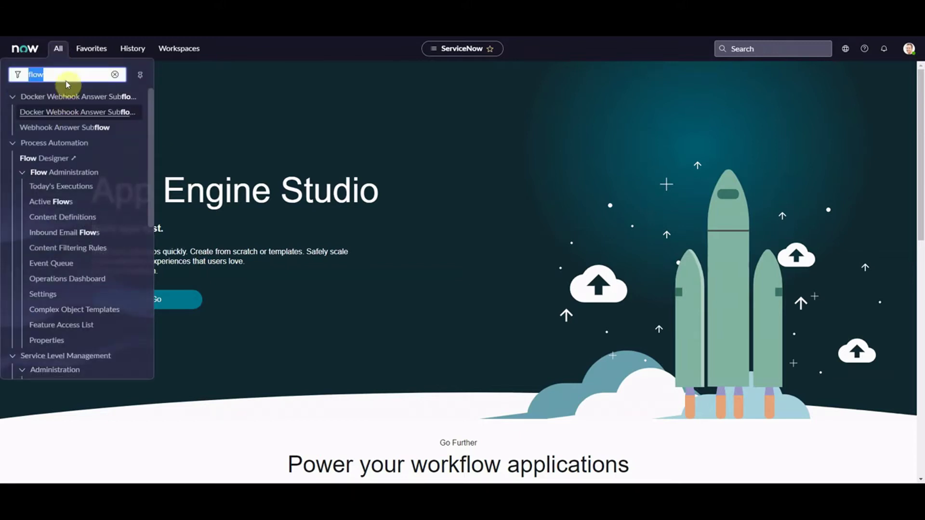
mouse_move(144, 124)
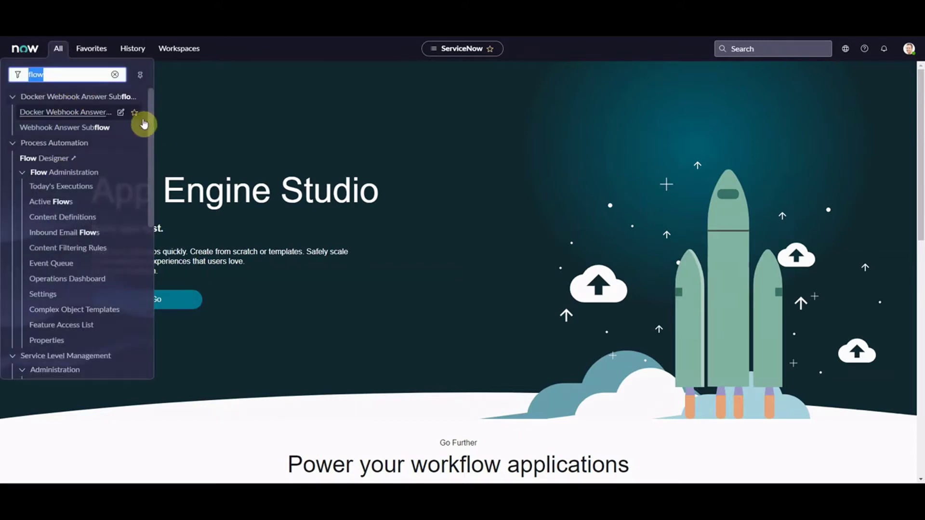
click(67, 160)
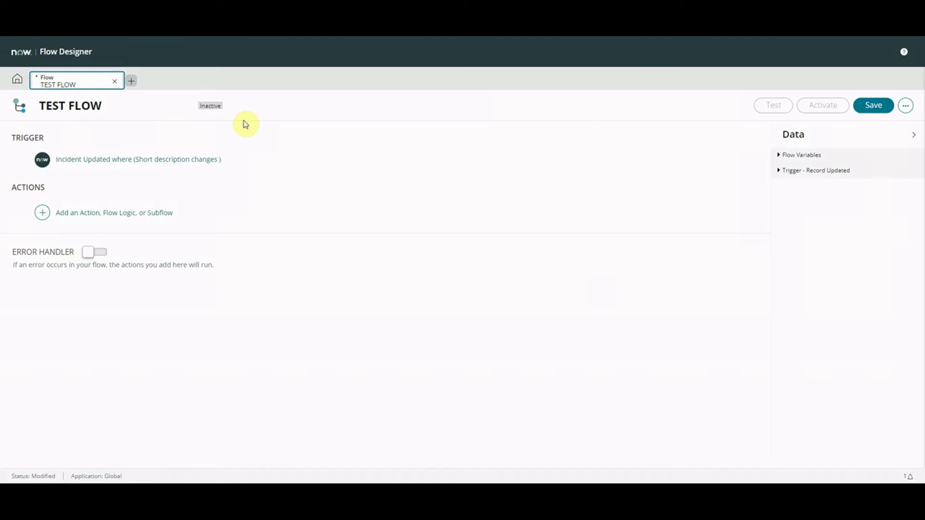
- Review the incident update trigger's settings, and add a Send Email action to TEST FLOW
click(194, 160)
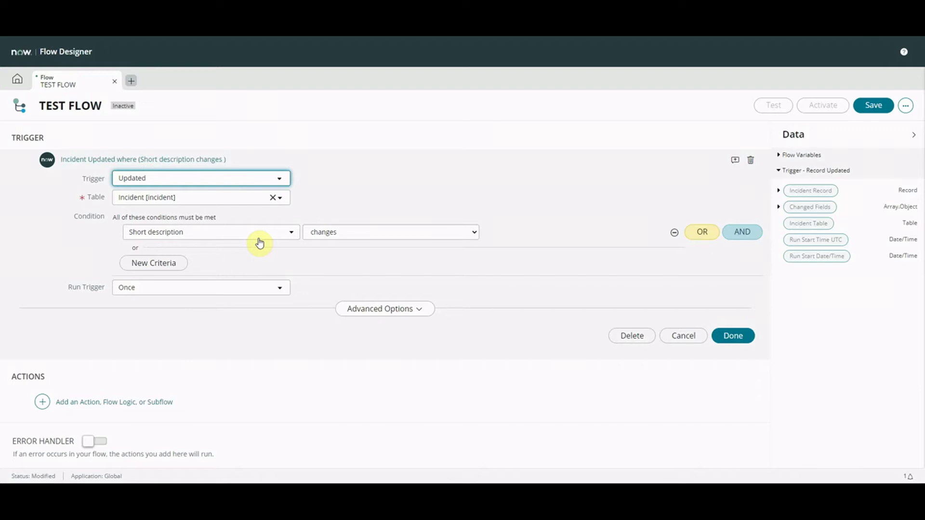
click(686, 337)
click(85, 212)
click(108, 216)
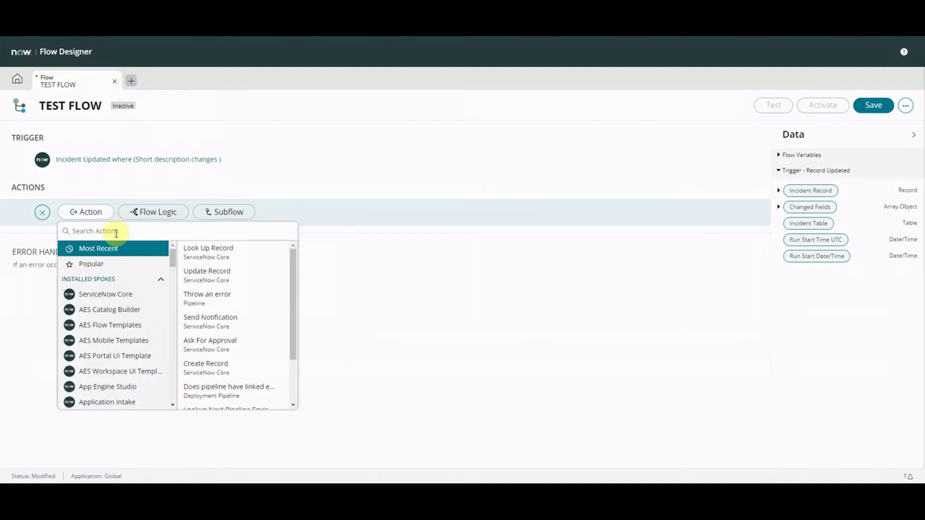
text(email)
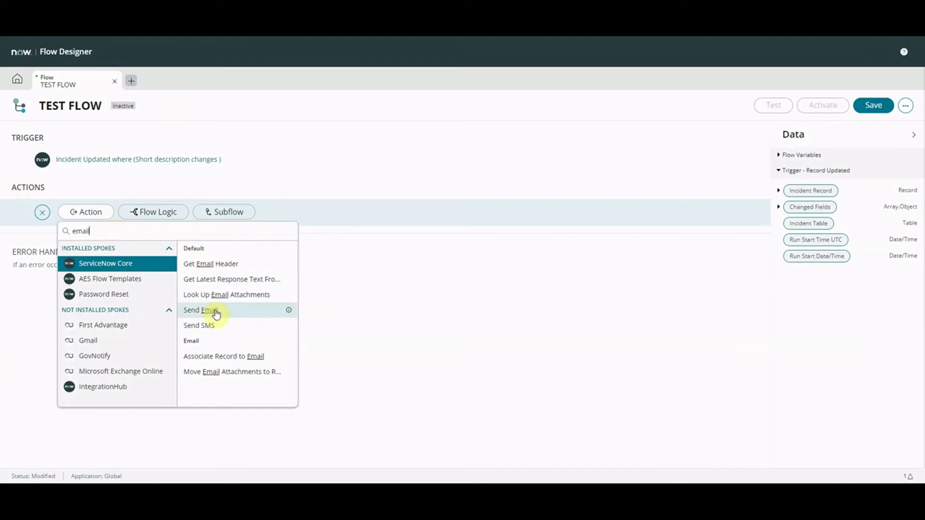
click(216, 315)
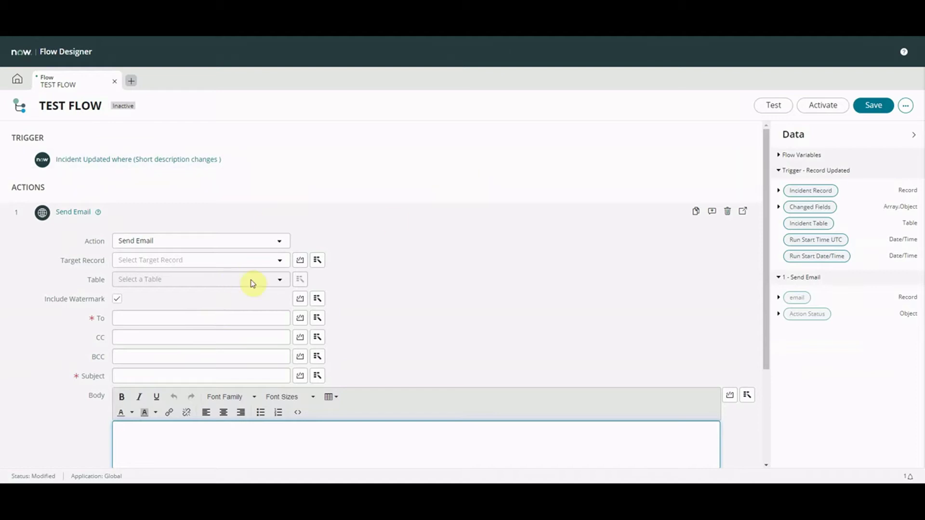
- Set the Send Email action's target record to the Incident Record from the Record Updated trigger
click(317, 261)
click(310, 297)
click(449, 297)
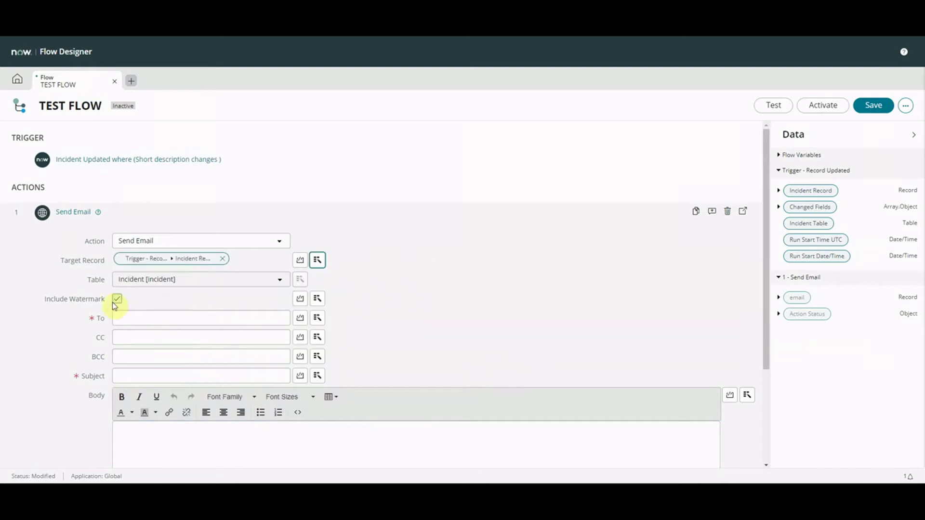
scroll(764, 262, down, 1)
click(151, 268)
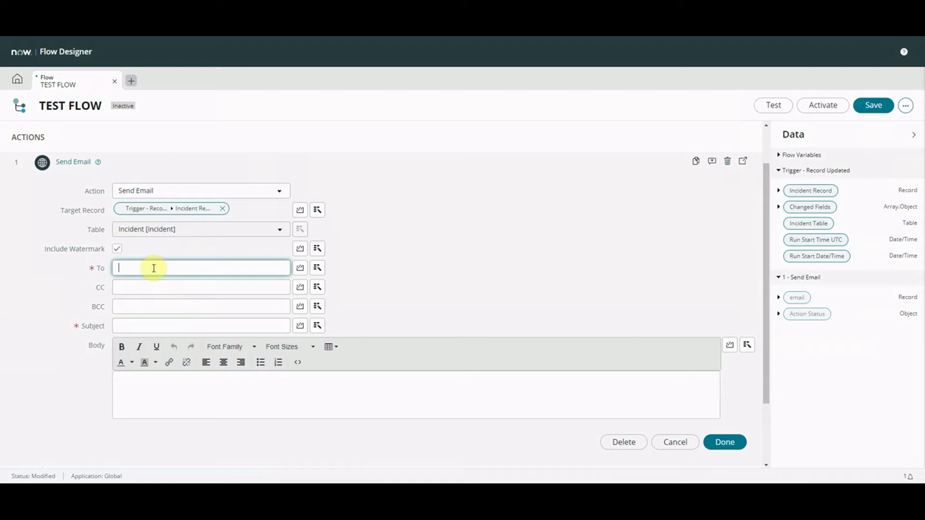
text(test.)
key(BackSpace)
key(BackSpace)
key(BackSpace)
key(BackSpace)
key(BackSpace)
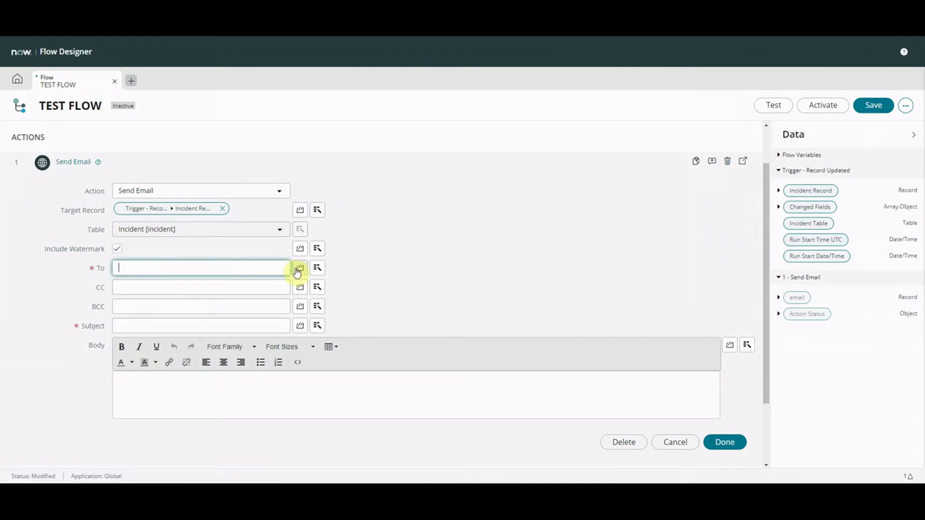
- Set the email's To field to the Assigned to value of the trigger's Incident Record
click(316, 269)
click(345, 308)
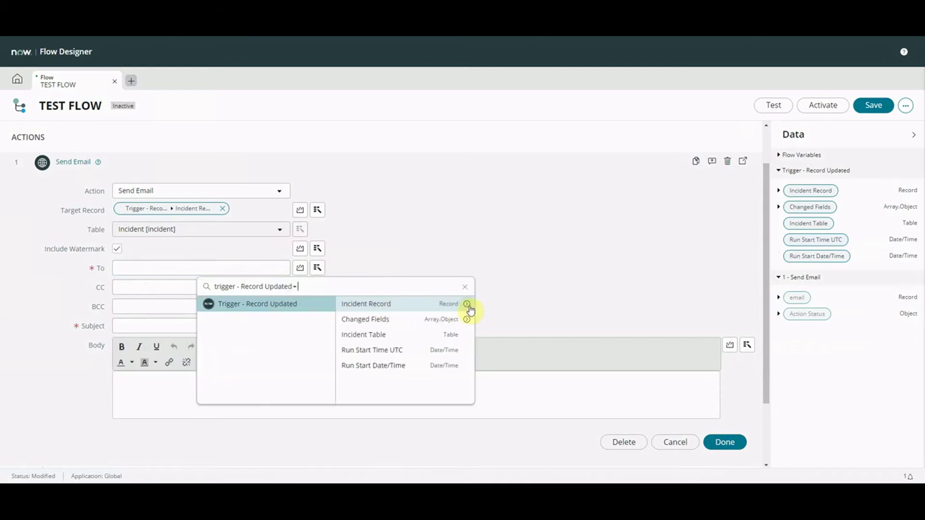
click(467, 304)
drag(548, 308, 549, 315)
click(490, 360)
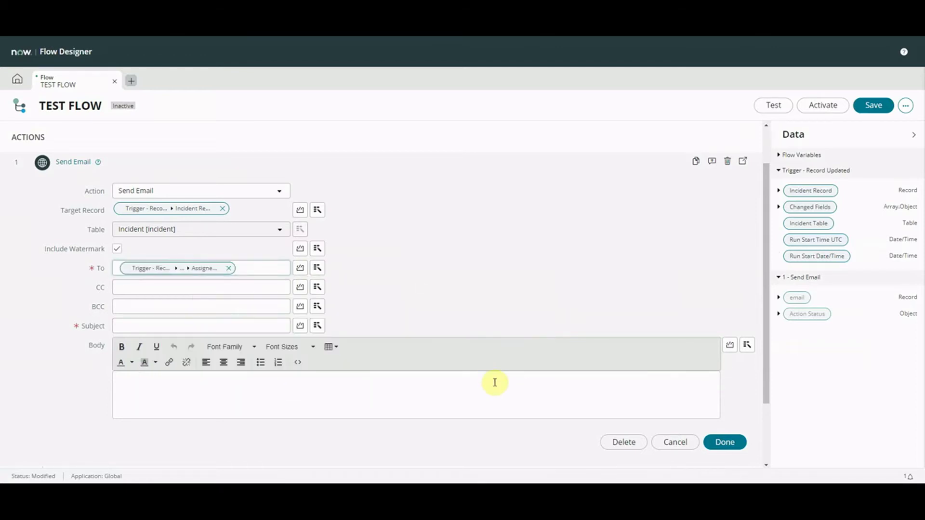
- Fill the email's Subject with the Short description of the trigger's Incident Record
click(232, 323)
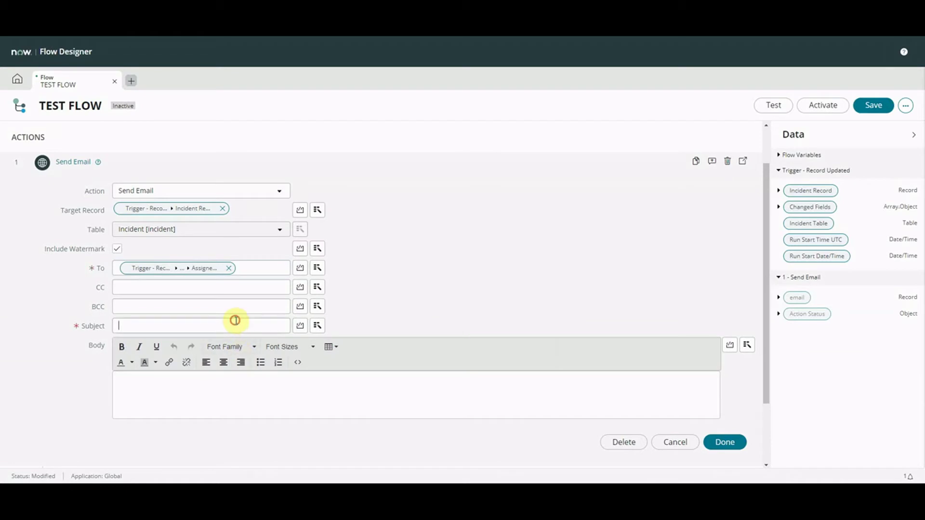
click(316, 332)
click(352, 361)
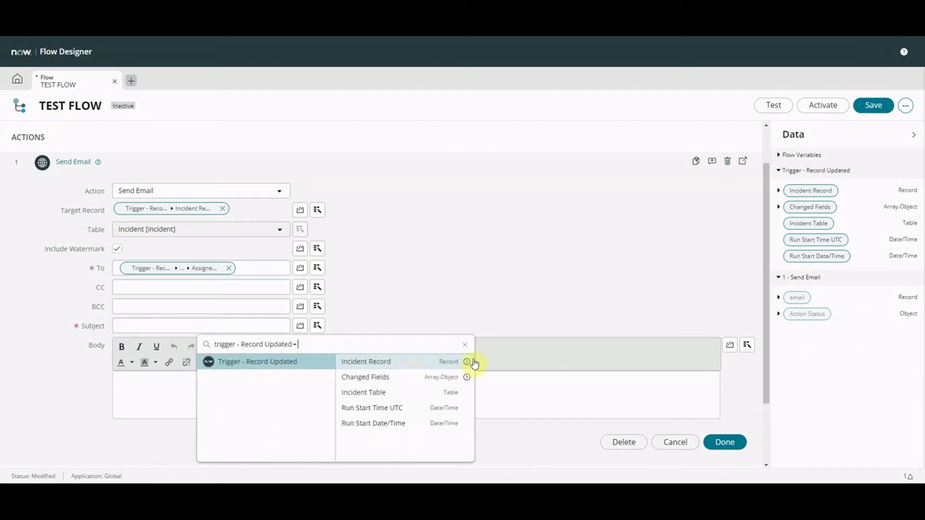
click(465, 362)
drag(550, 367, 547, 445)
click(462, 408)
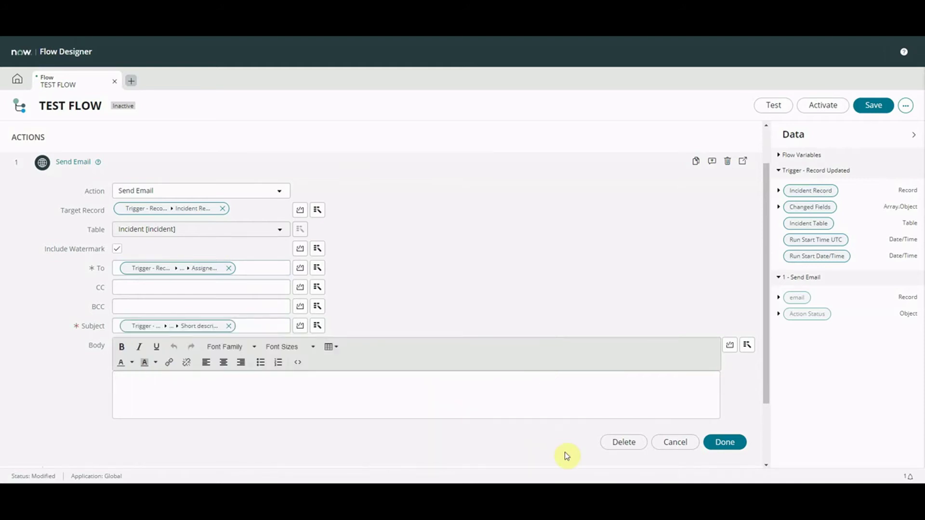
- Replace the subject's data pill with the text TEST and finish the Send Email action with an empty body
click(228, 326)
click(174, 327)
text(TEST)
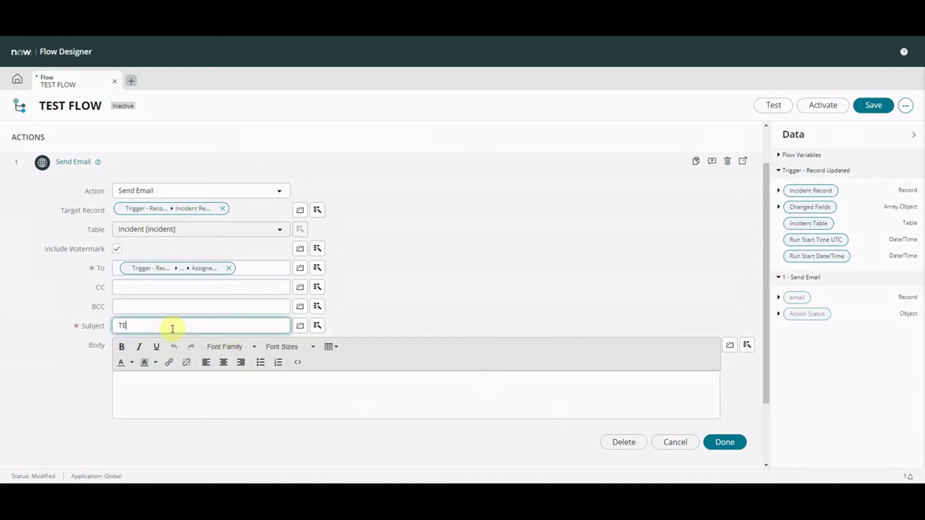
click(228, 391)
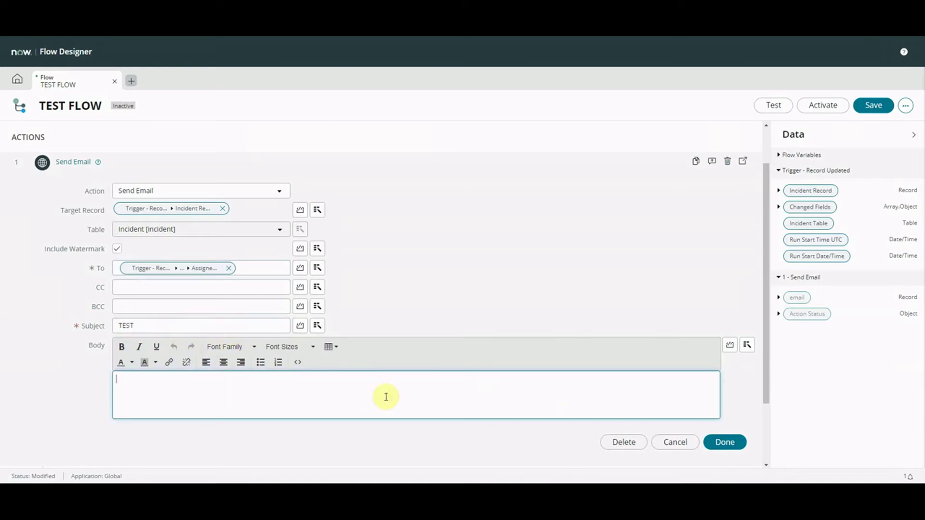
click(726, 440)
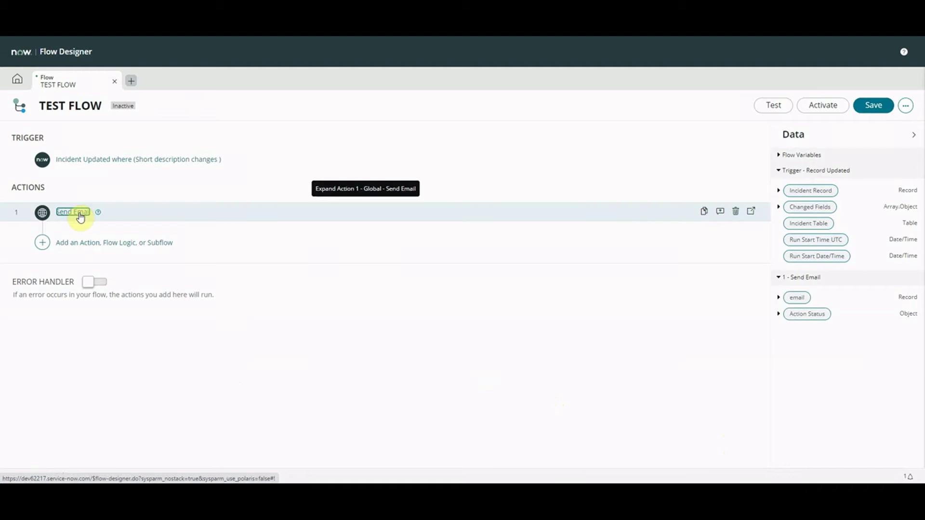
- Save TEST FLOW and review the settings of its Send Email action
click(867, 107)
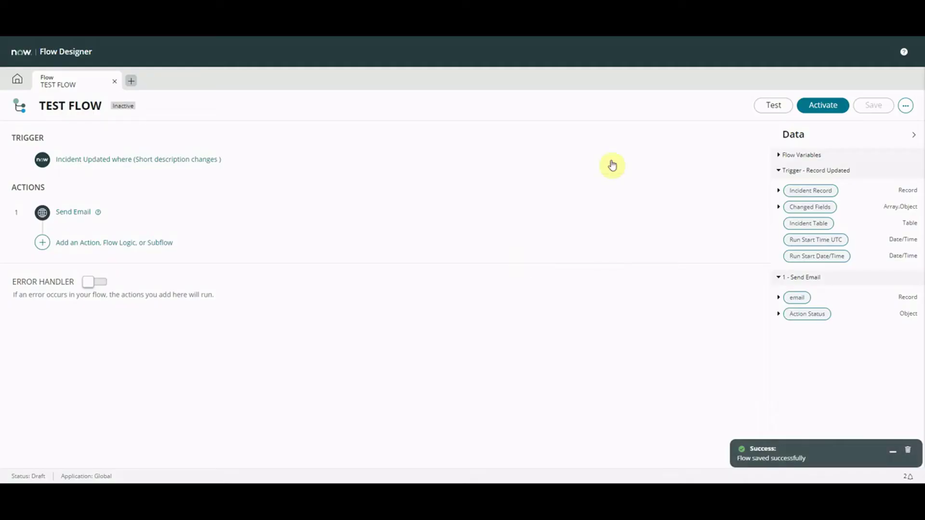
click(88, 213)
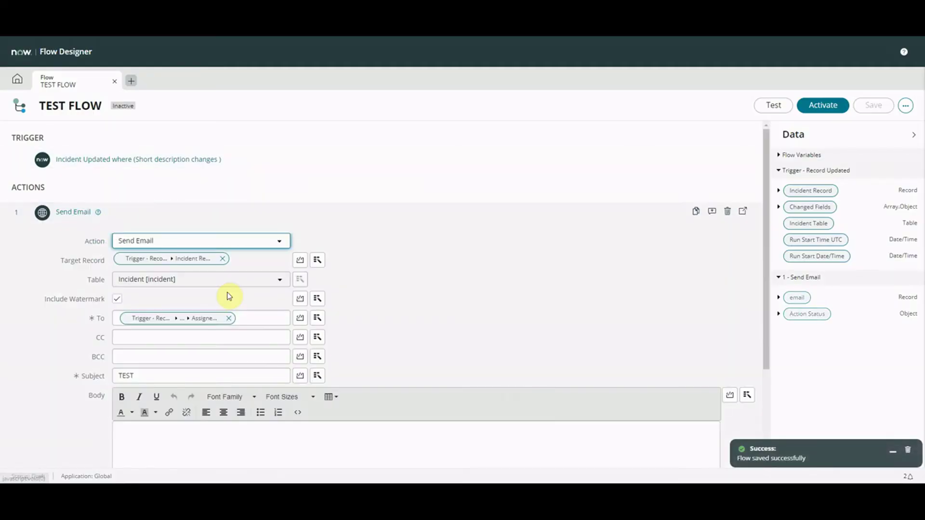
scroll(765, 212, down, 1)
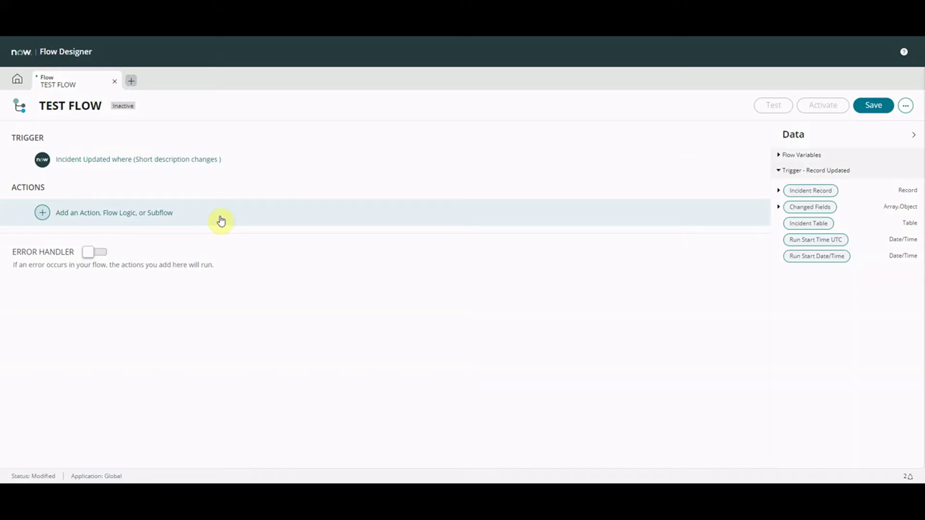
- Add a Send Notification action to the flow, found by searching for "notif"
click(121, 219)
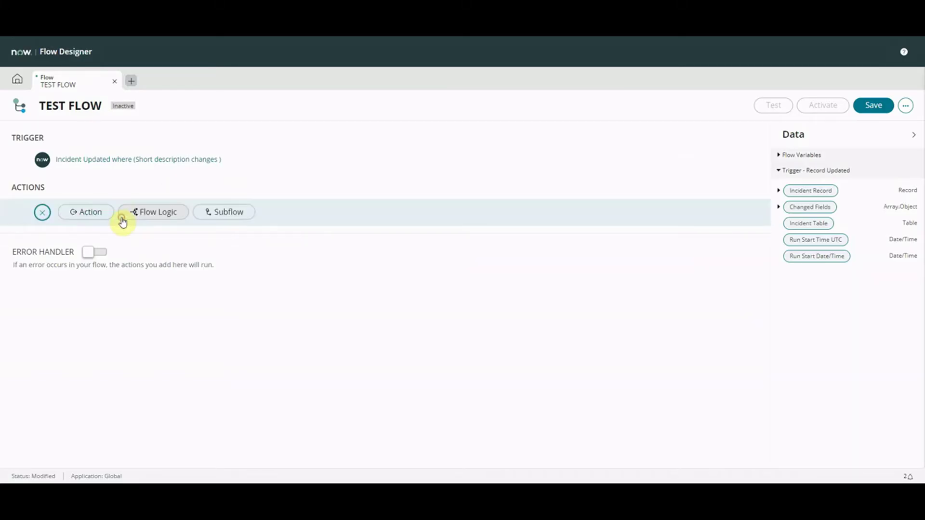
click(95, 214)
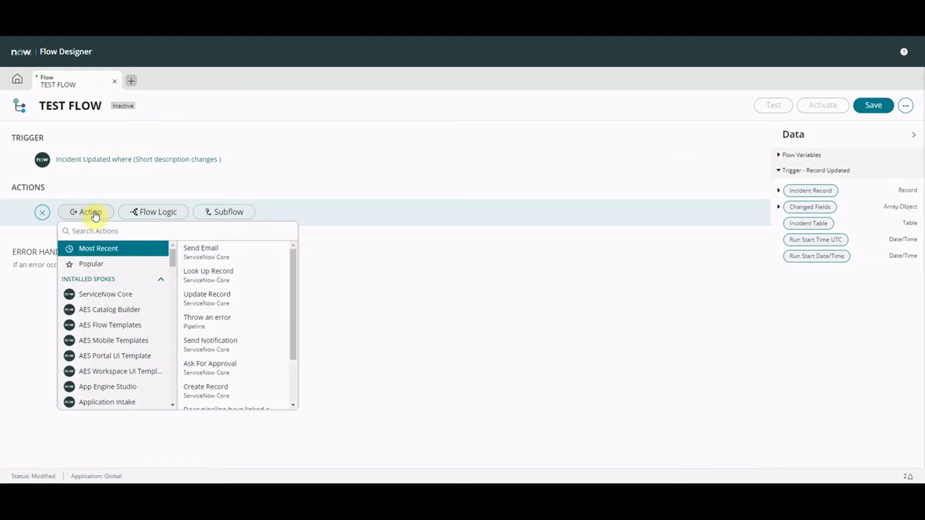
text(notif)
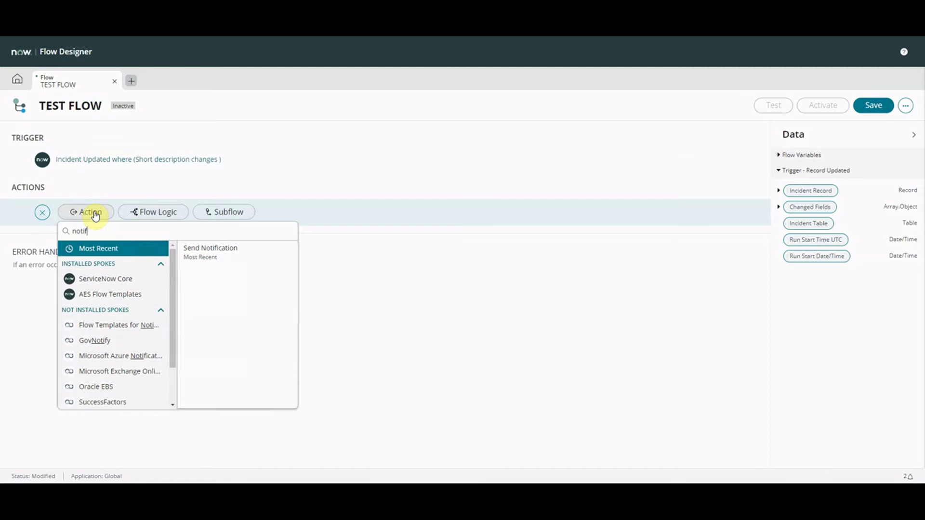
click(192, 260)
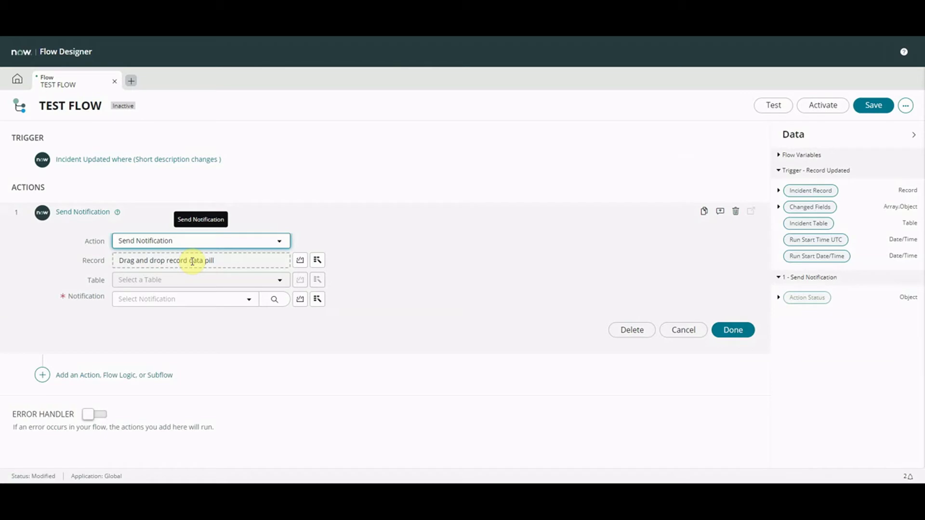
- Set the action's record to the trigger's Incident Record and its notification to Incident Priority Raised
click(317, 259)
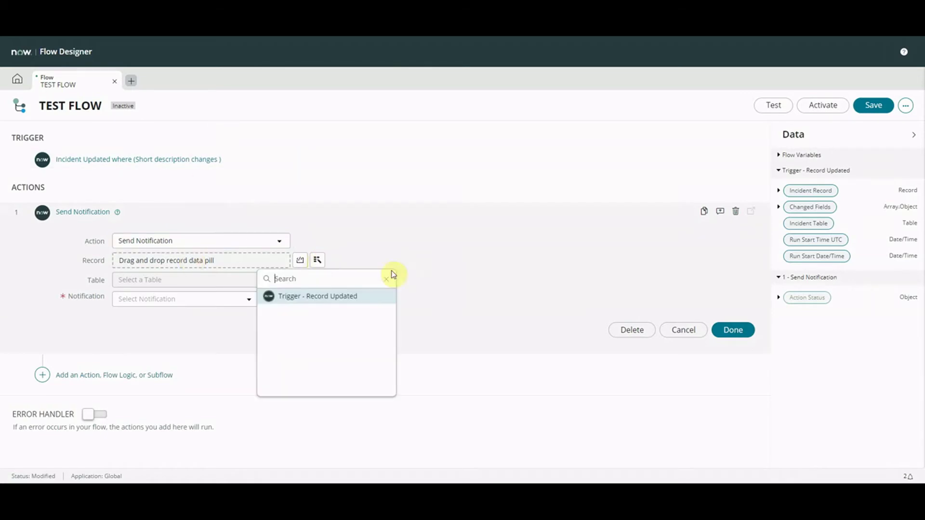
click(353, 297)
click(450, 299)
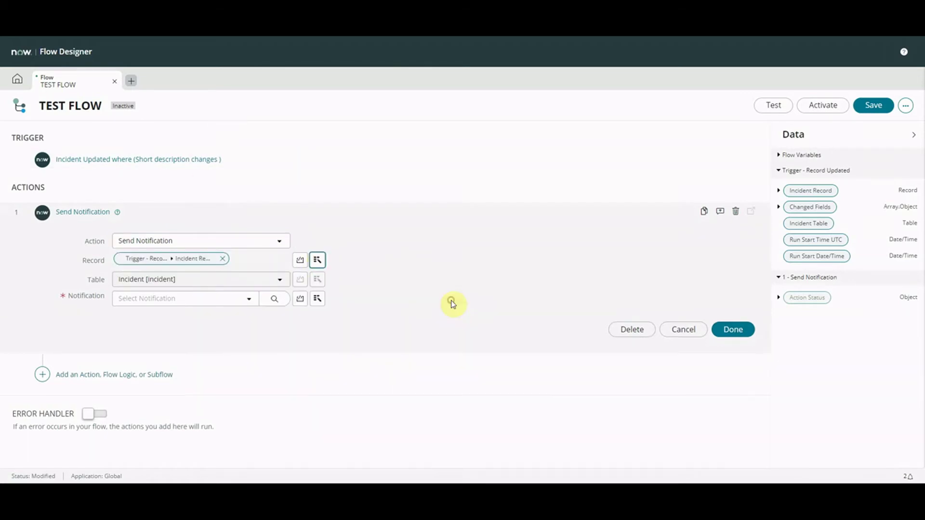
click(201, 301)
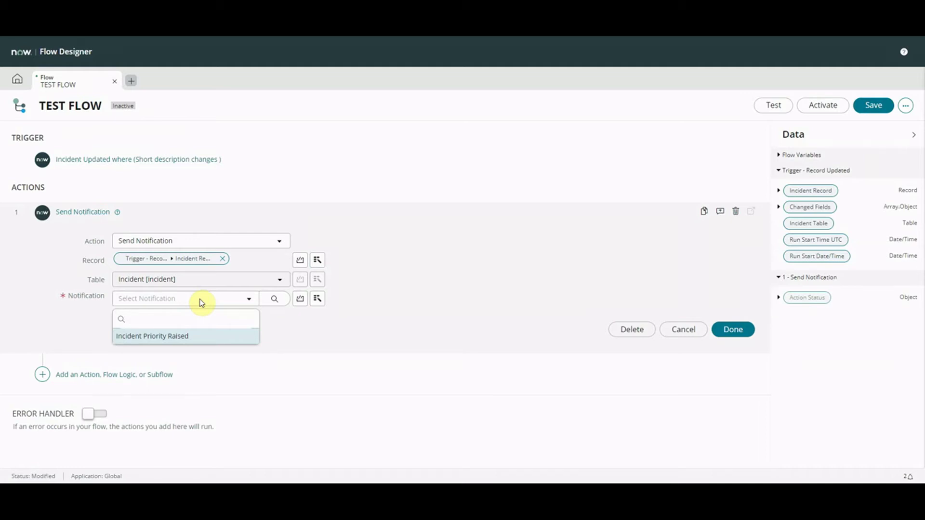
click(176, 345)
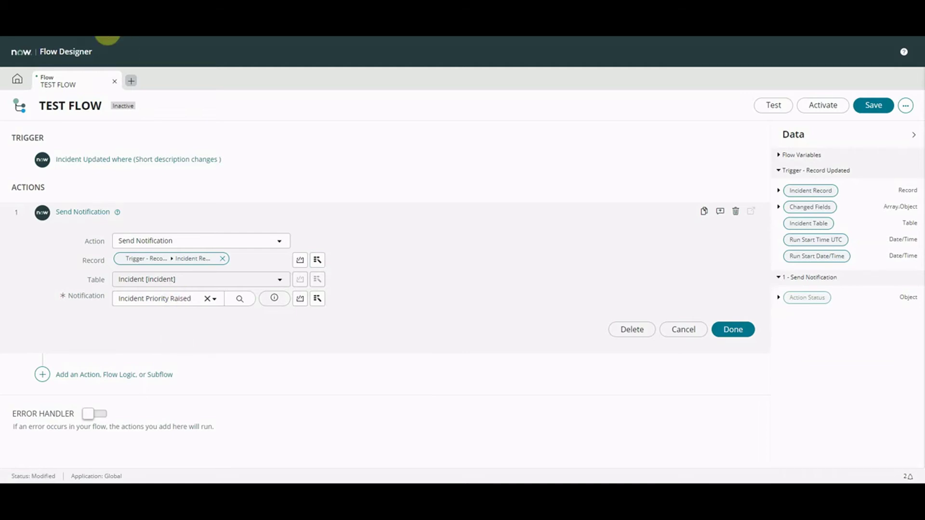
- Switch to the Incident Priority Raised notification record and set Send when to Record inserted or updated
click(106, 27)
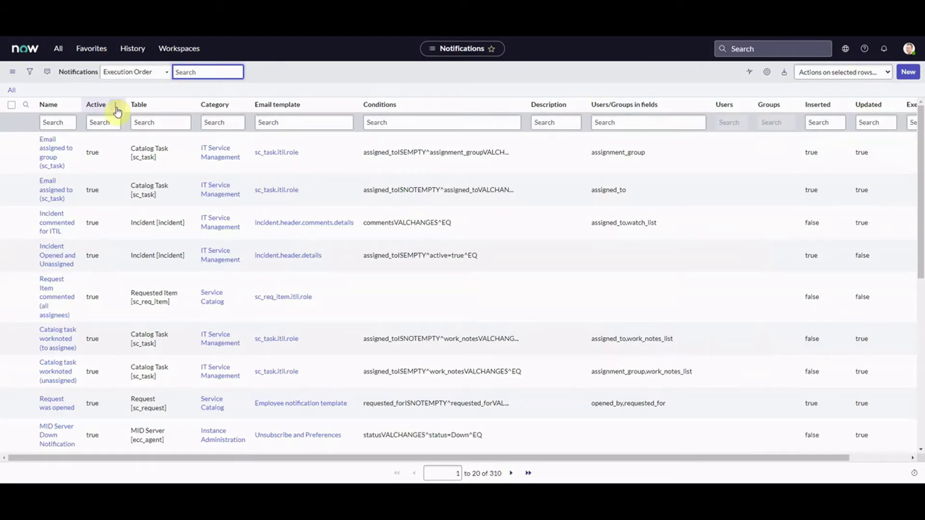
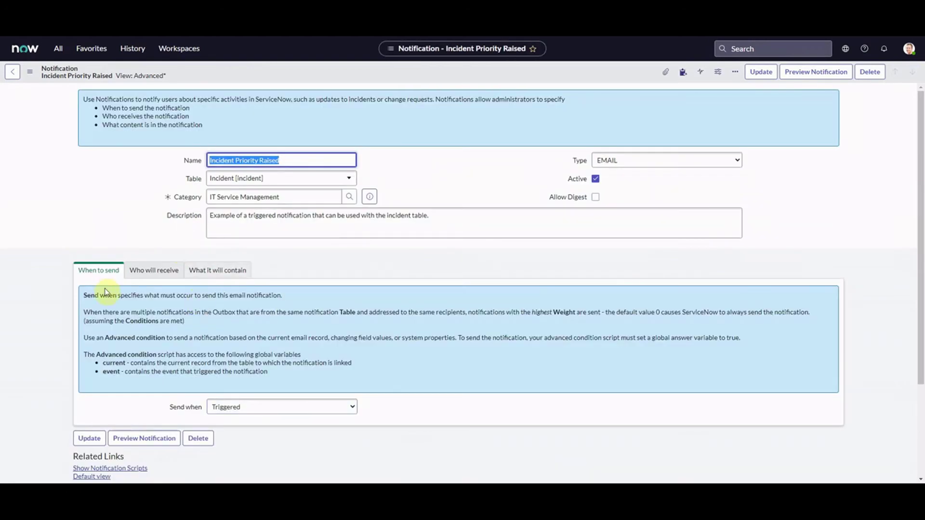
click(285, 409)
click(268, 419)
drag(920, 186, 919, 251)
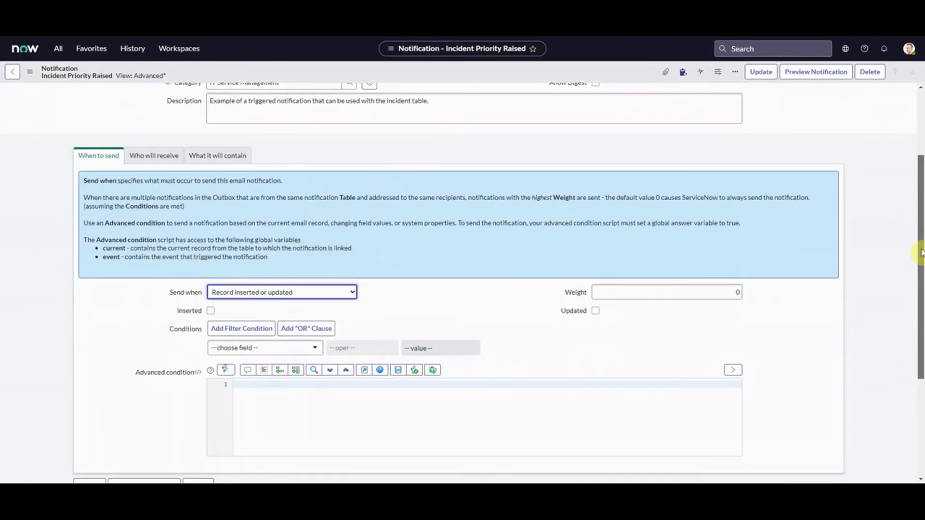
- Change the notification's Send when option to Event is fired and check the other available options
click(301, 300)
click(260, 316)
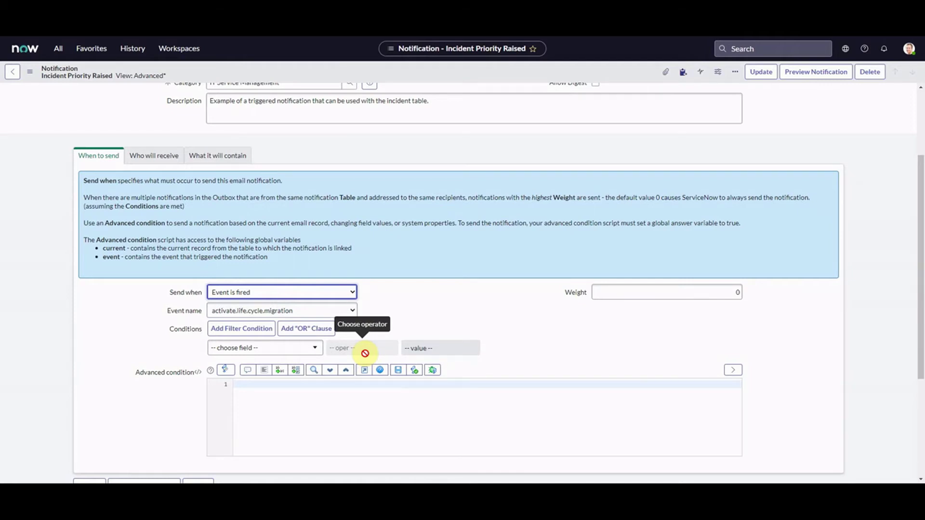
click(350, 292)
click(267, 315)
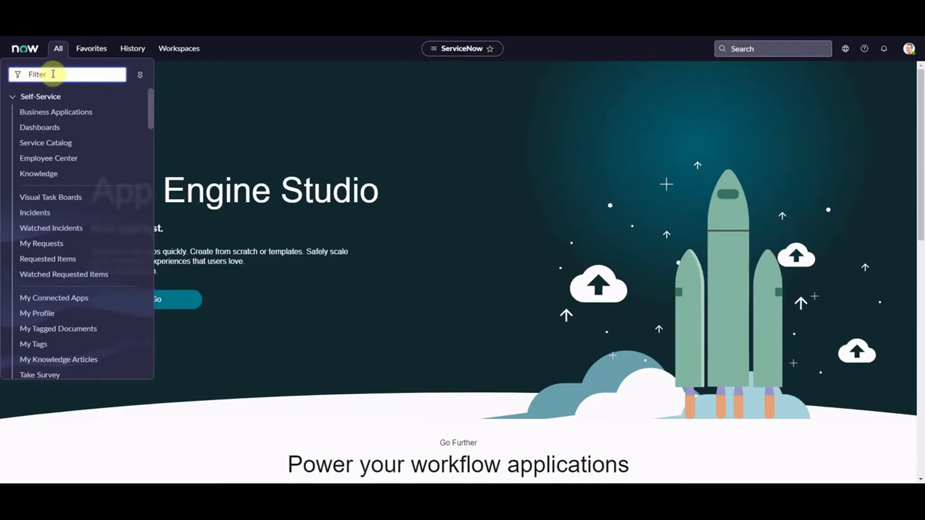
- Filter the navigator for "event" and open the event Registry under System Policy
click(53, 75)
text(event)
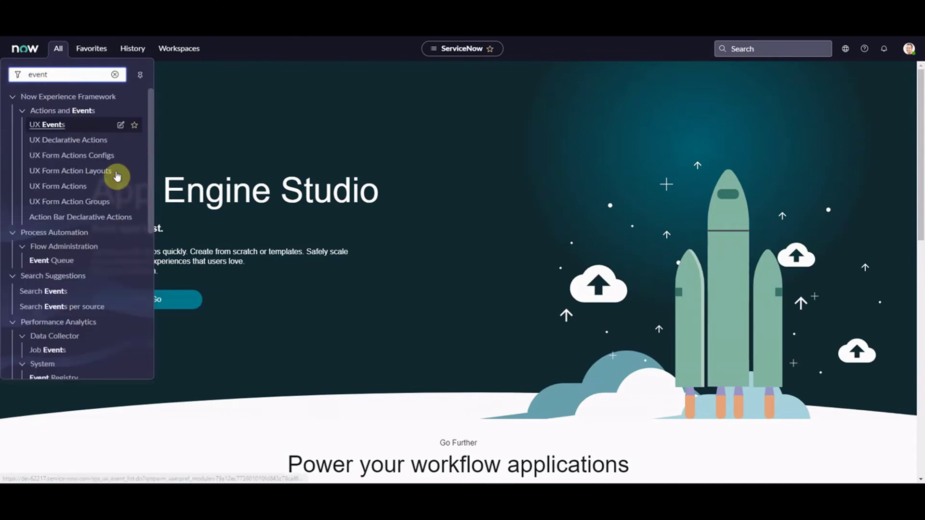
click(151, 169)
scroll(150, 289, down, 5)
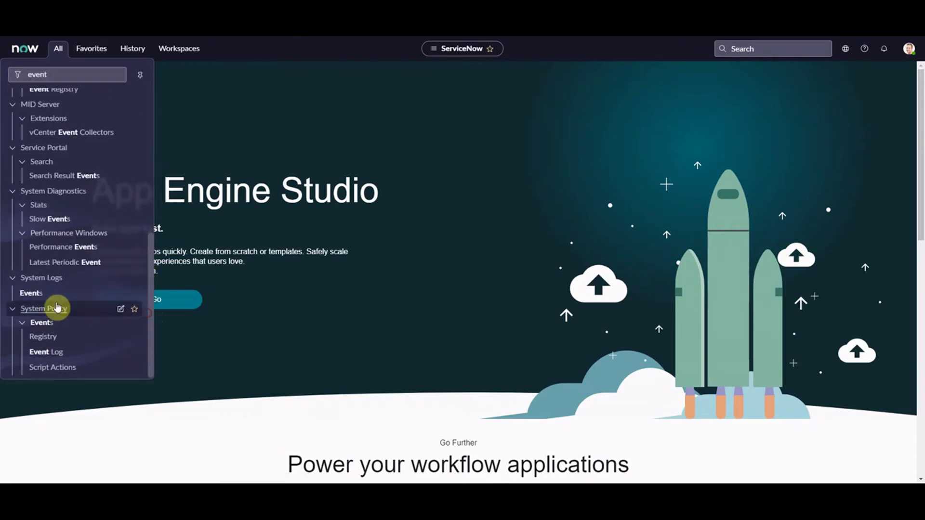
click(53, 340)
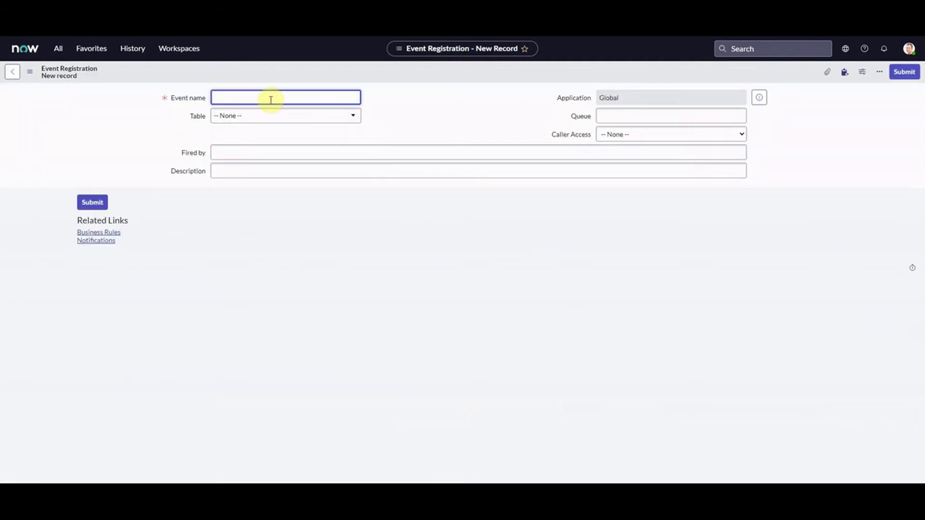
- Create a new event registration named test.event.email and set its table to Incident [incident]
text(test.event.email)
click(281, 116)
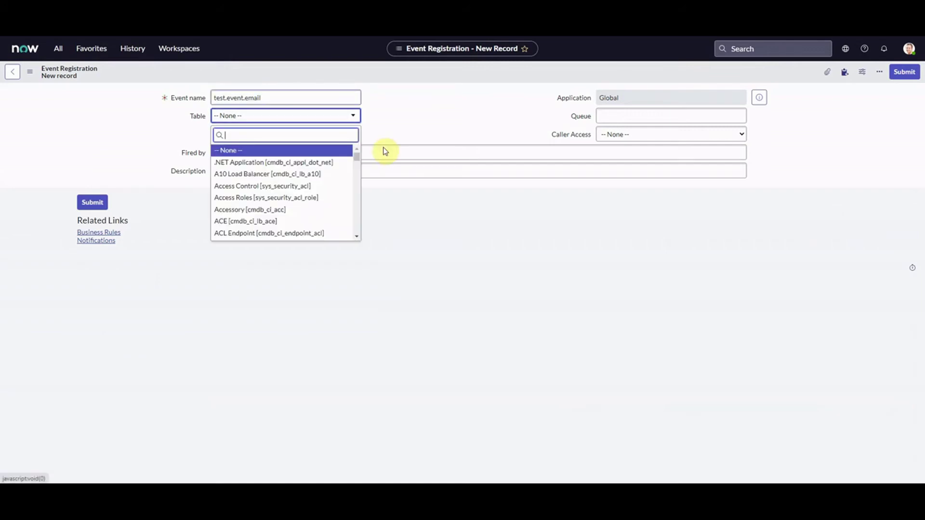
text(incident)
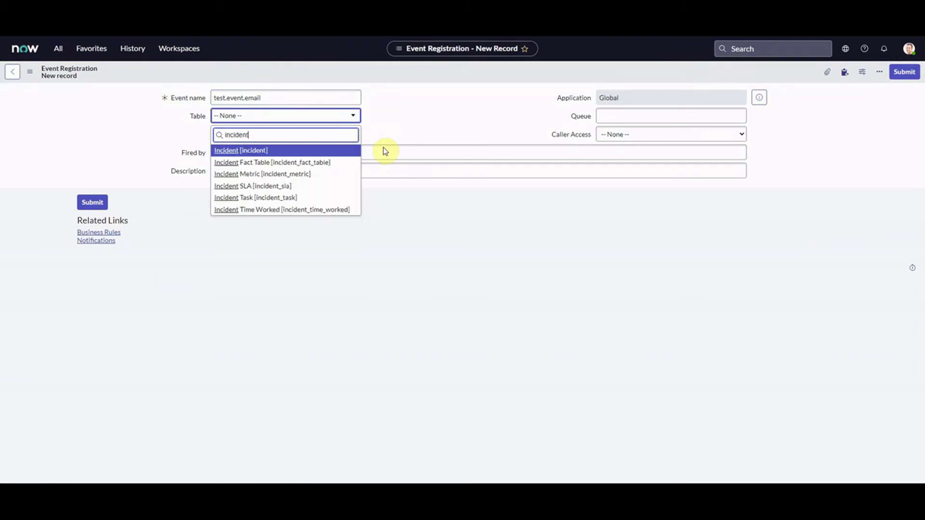
click(302, 151)
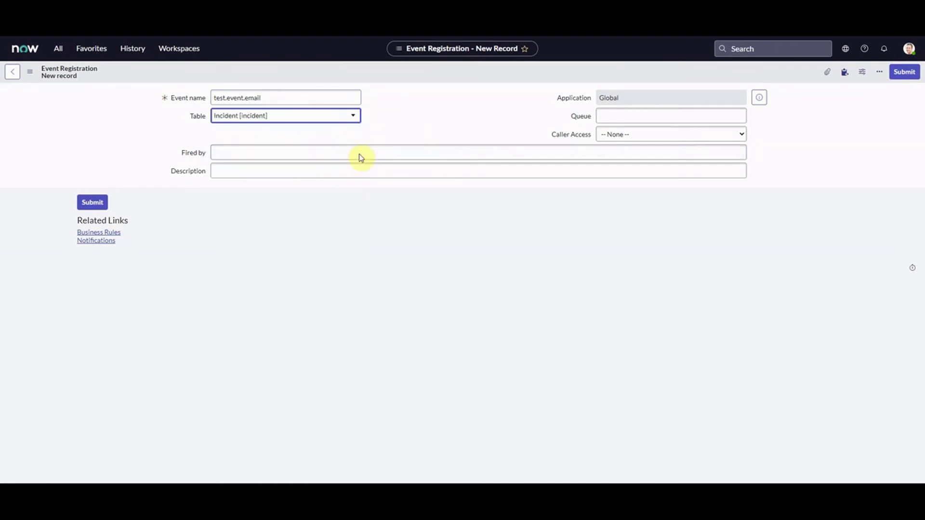
- Set Fired by to "Flow: Test Demo Email Flow" and the description to "Sends notificaiton to caller"
click(283, 154)
text(Flwo)
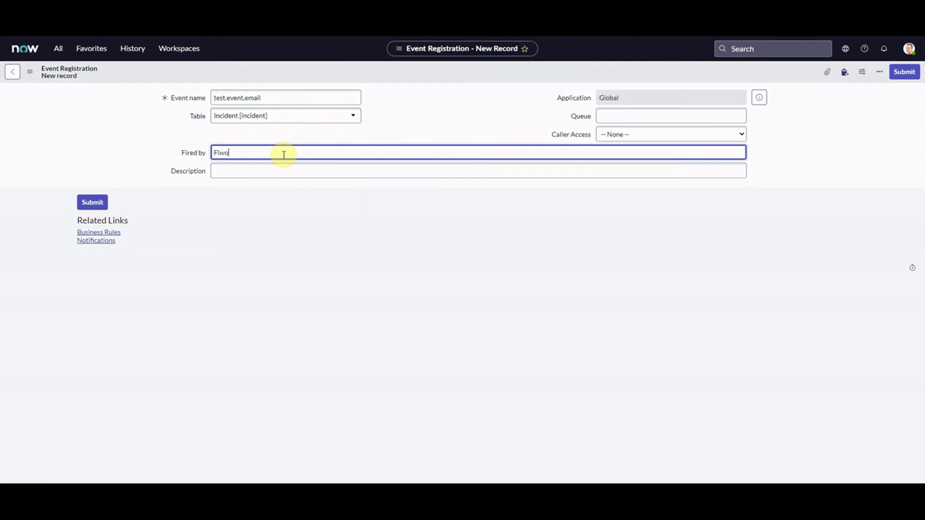
key(BackSpace)
key(BackSpace)
text(ow: Test Demo Email Flow)
key(Tab)
text(Sends)
key(BackSpace)
key(BackSpace)
key(BackSpace)
key(BackSpace)
text(ends notifi)
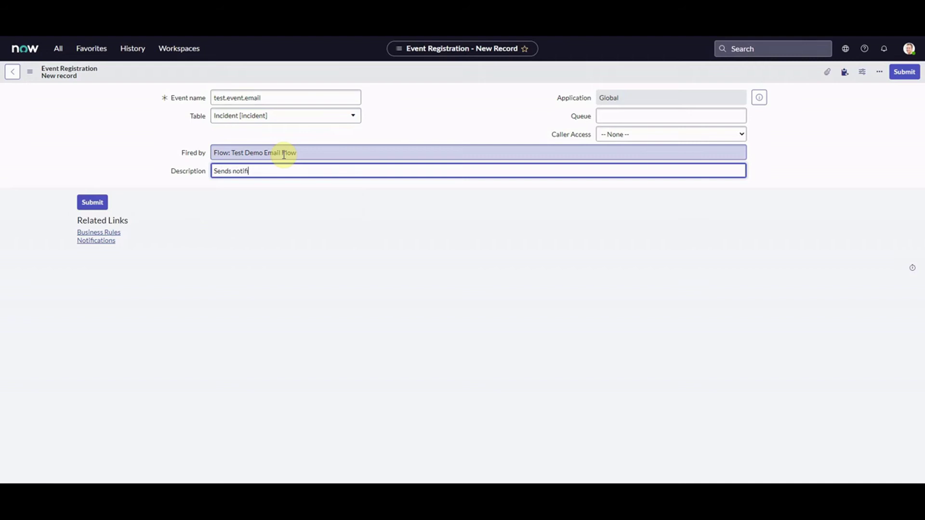
text(caiton to caller)
click(332, 153)
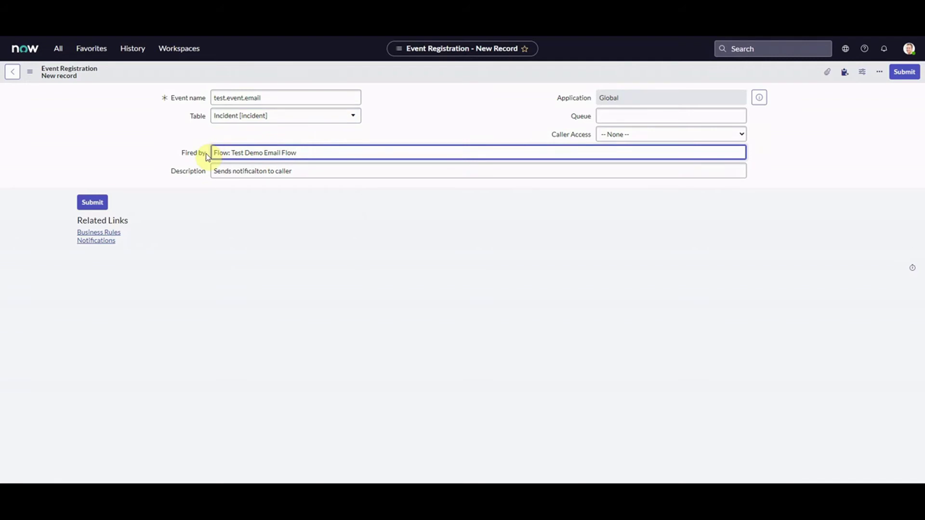
drag(207, 155, 191, 151)
click(201, 172)
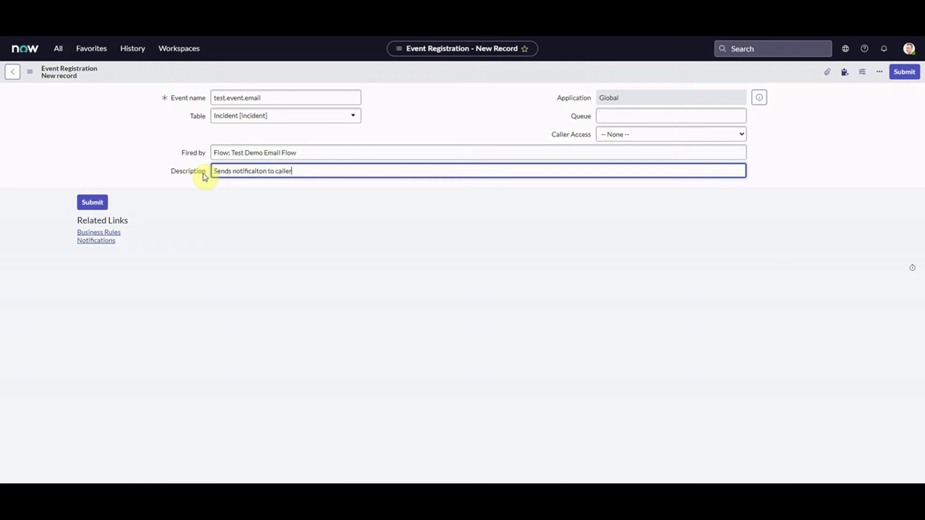
click(206, 173)
drag(207, 174, 171, 173)
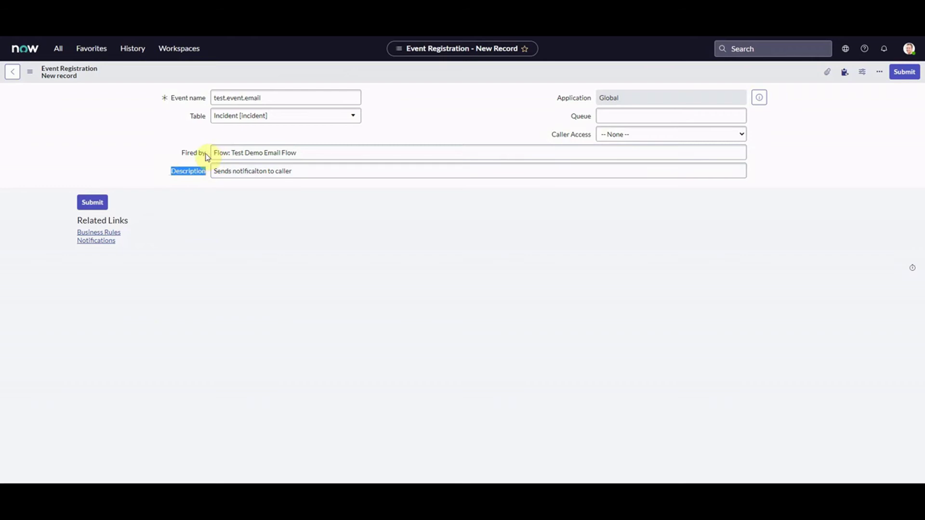
drag(206, 153, 180, 153)
click(181, 175)
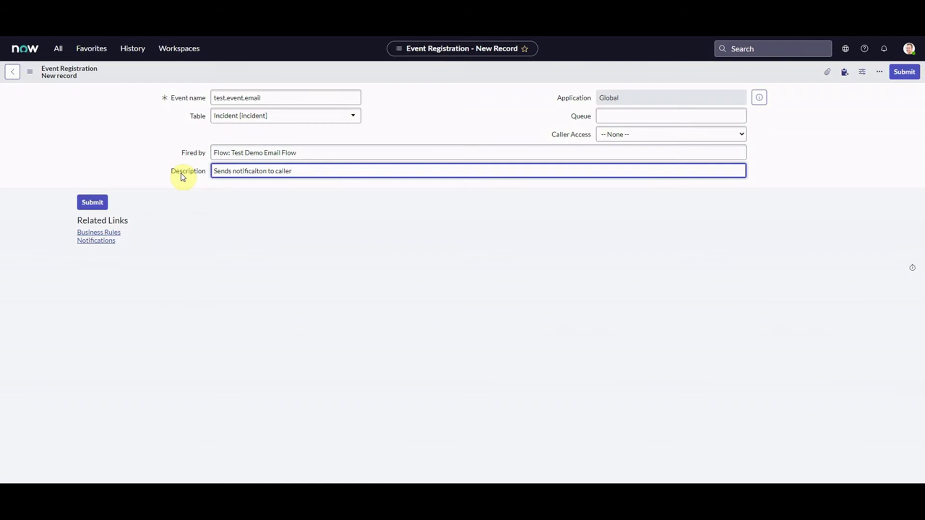
drag(181, 160, 433, 135)
- Save the new event registration record and stay on its form
right_click(467, 72)
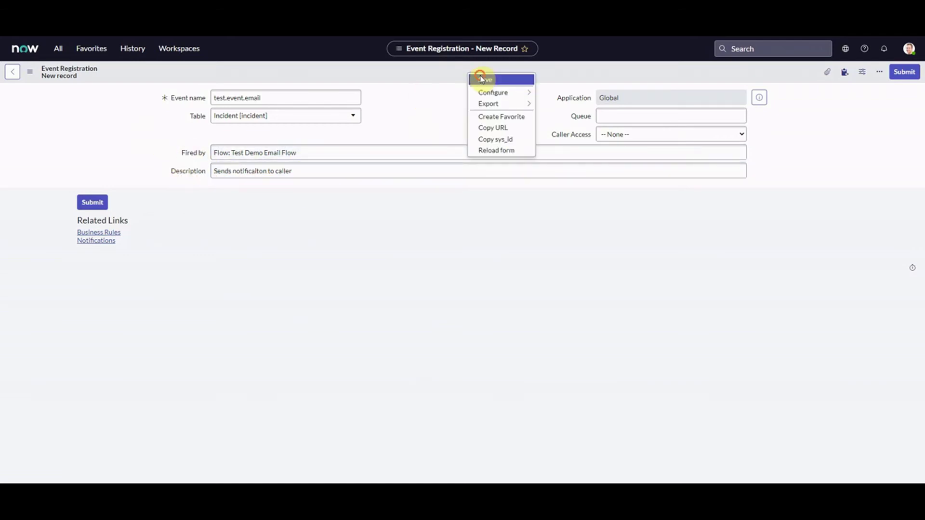
click(481, 79)
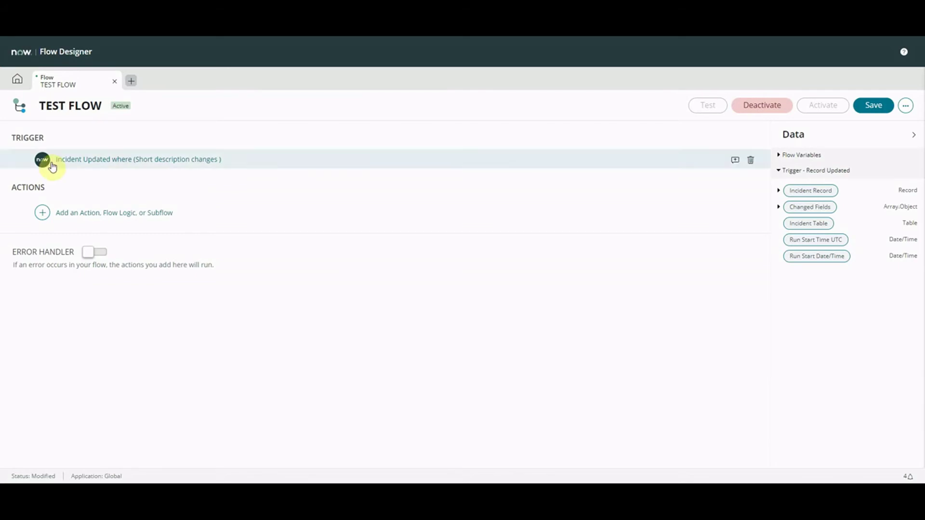
- Switch to TEST FLOW in Flow Designer and add a Create Record action after the trigger
click(89, 210)
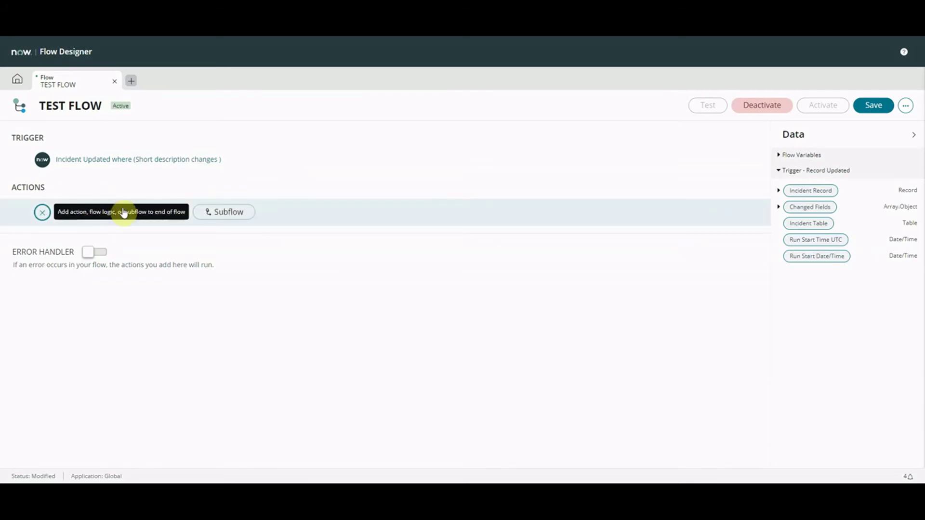
click(94, 218)
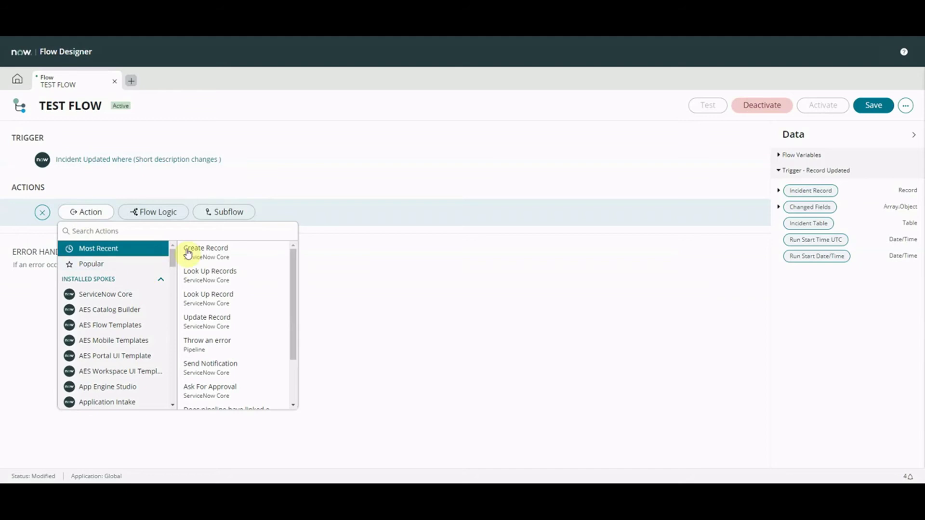
click(249, 261)
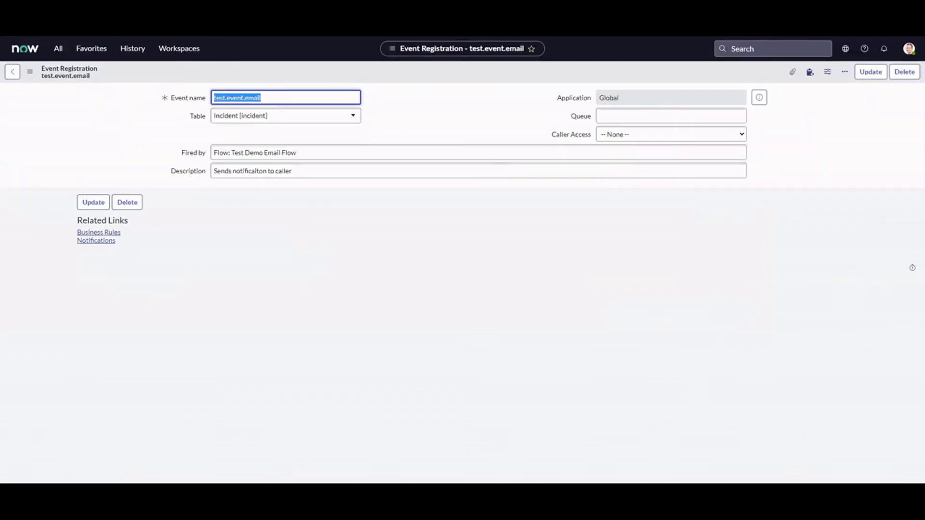
- Open the Event Log in the other tab, and set the flow's Create Record table to Event [sysevent]
click(57, 49)
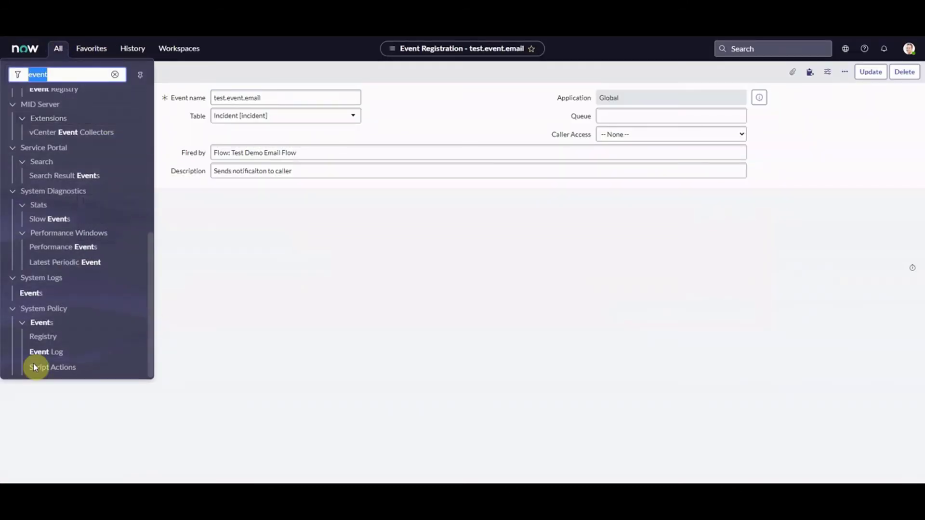
click(50, 356)
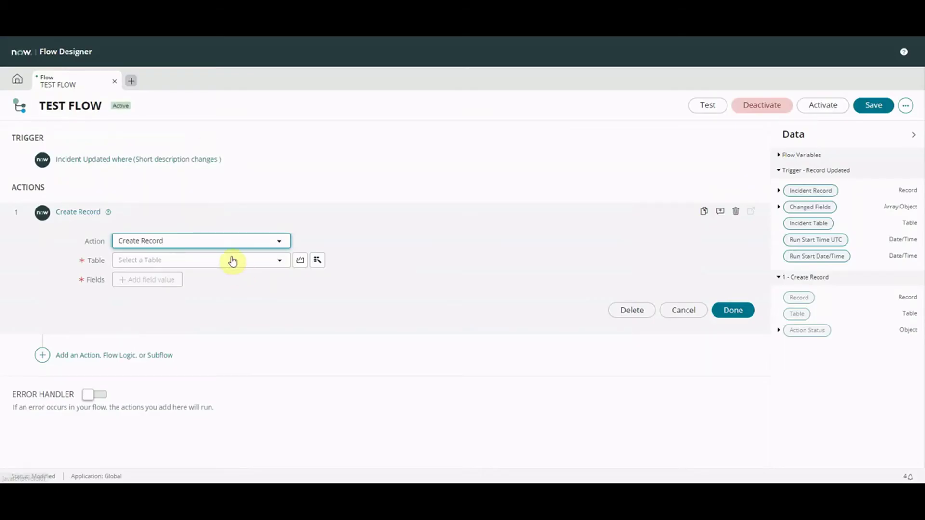
click(232, 261)
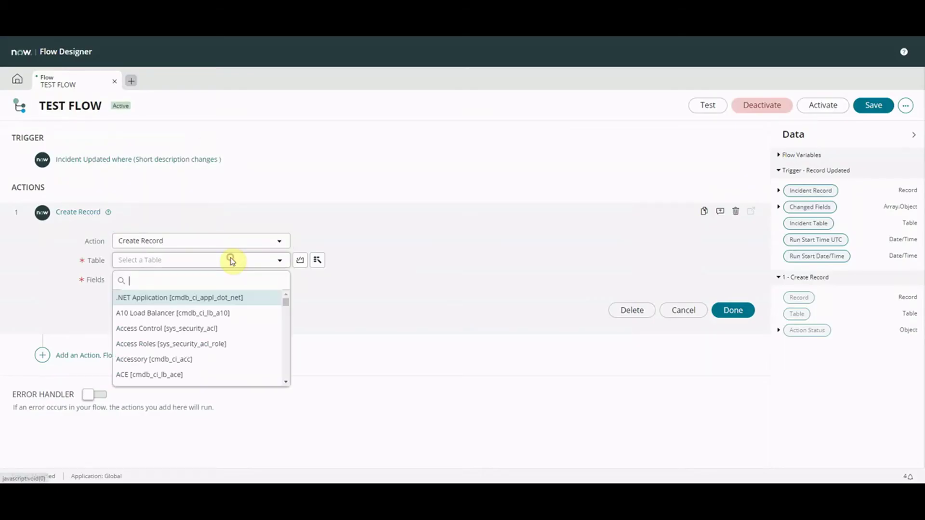
text(syseven)
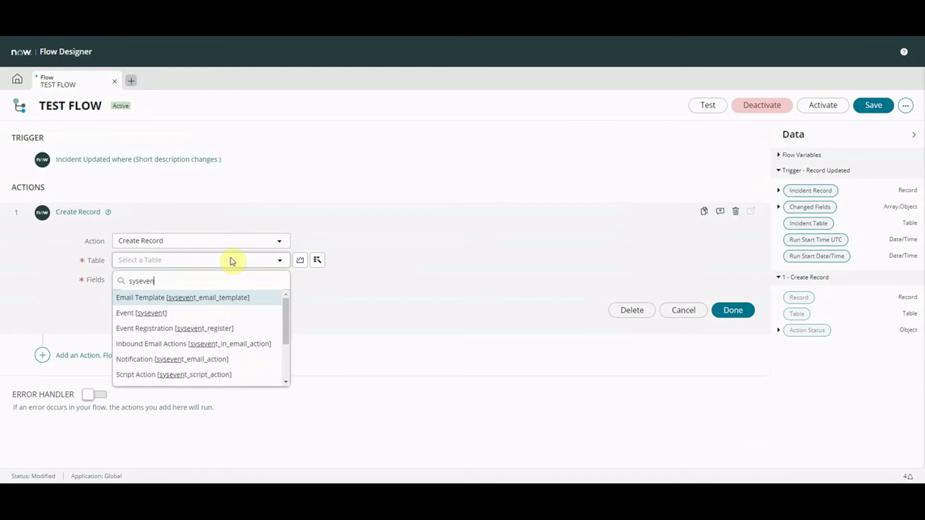
click(186, 313)
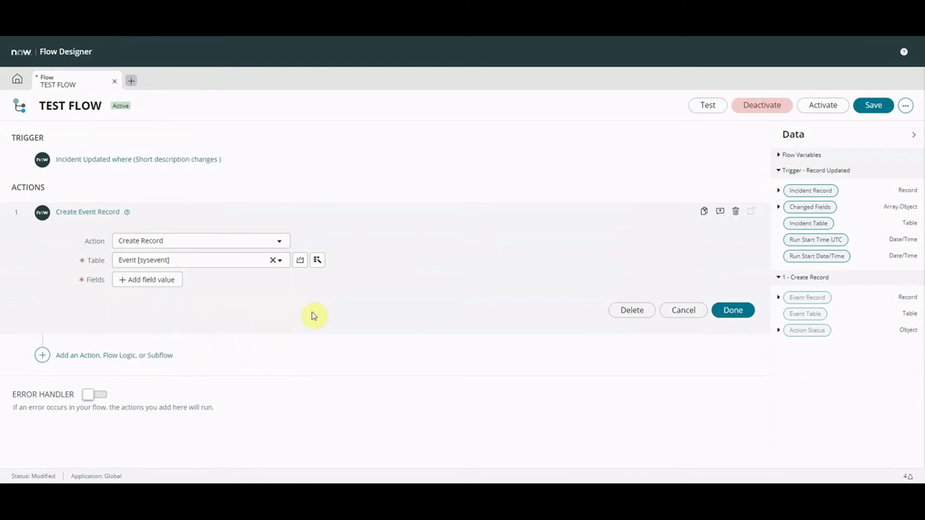
- Add the Name field to the Create Event Record action's field values
click(139, 281)
click(188, 285)
text(nam)
click(159, 337)
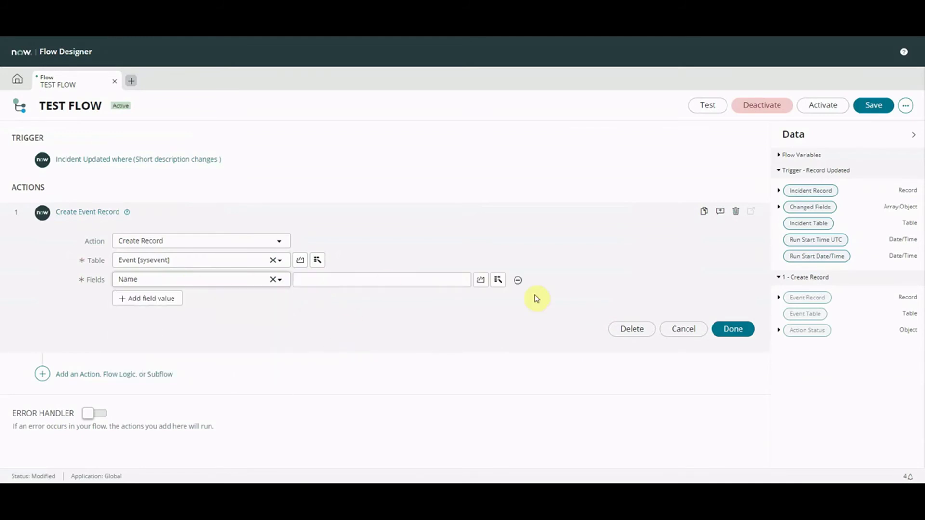
- Add the Table field to the event record and set its value to incident
click(162, 300)
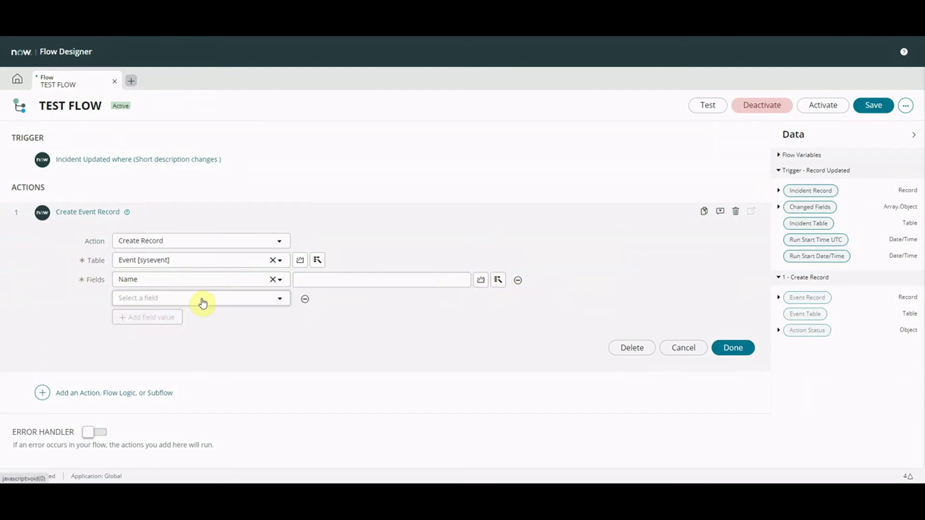
click(200, 299)
text(table)
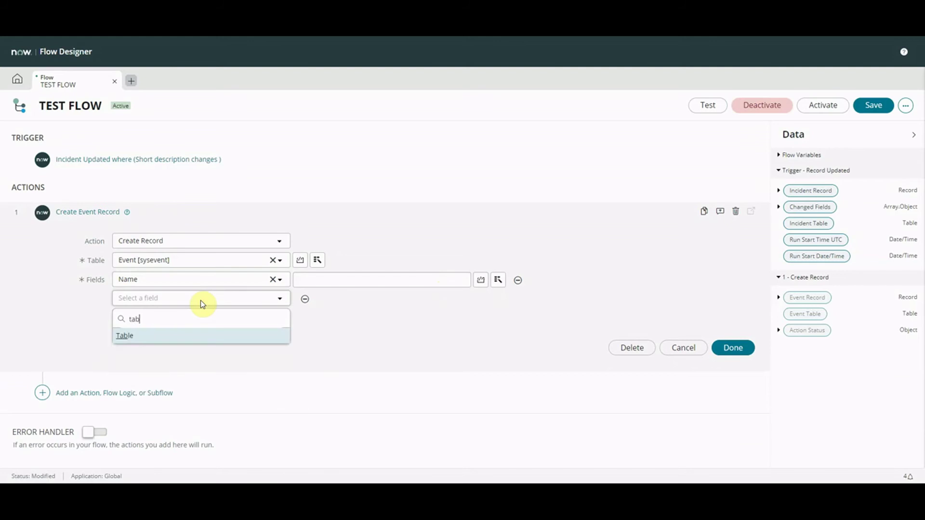
click(181, 344)
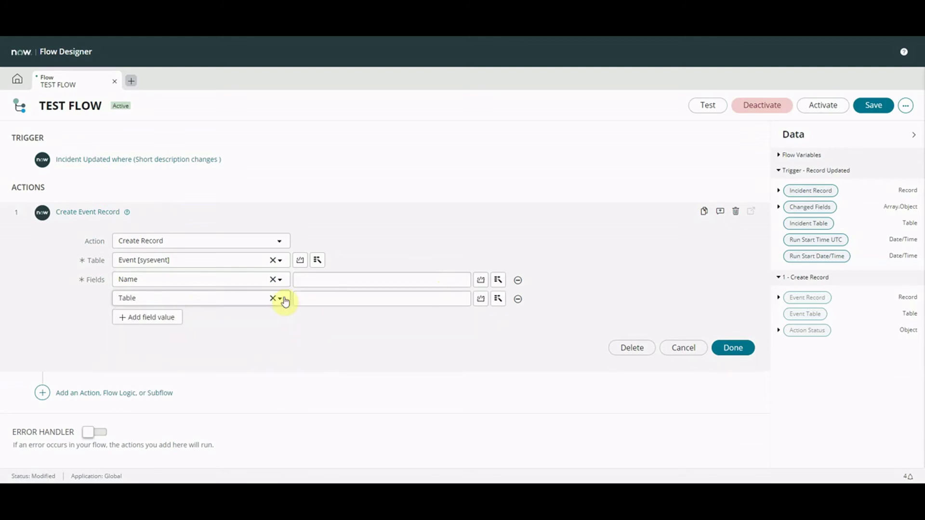
click(324, 295)
text(incident)
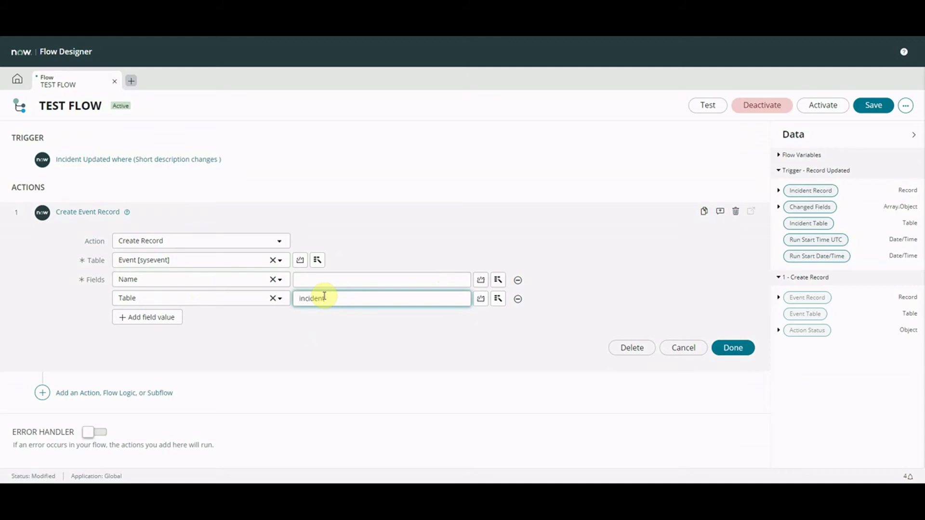
- Add the Instance field as another field value of the event record
click(169, 320)
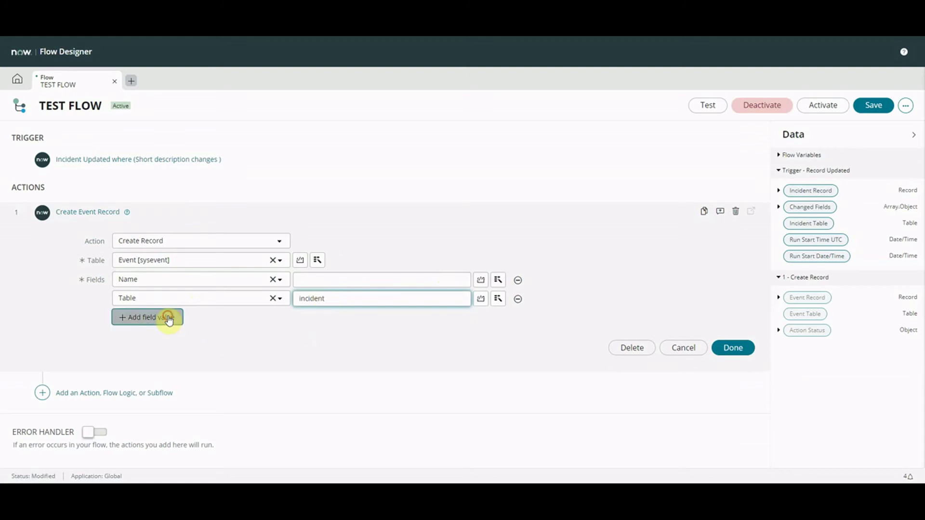
click(227, 321)
text(insta)
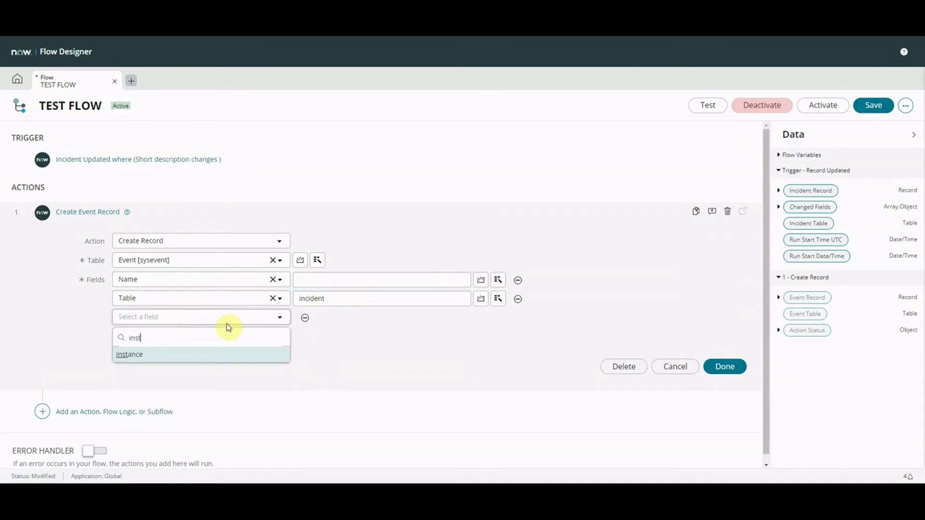
click(194, 356)
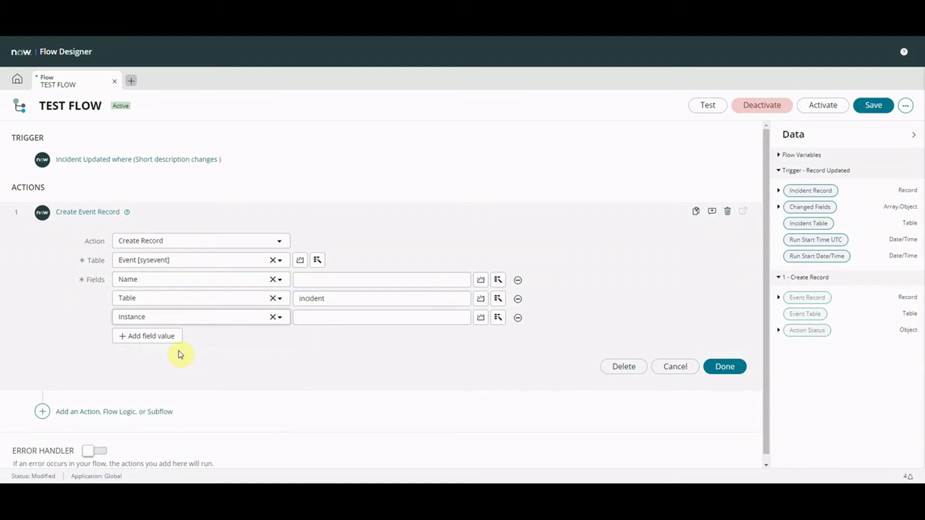
- Add the Parm1 and Parm2 fields to the event record's field values
click(159, 340)
click(198, 340)
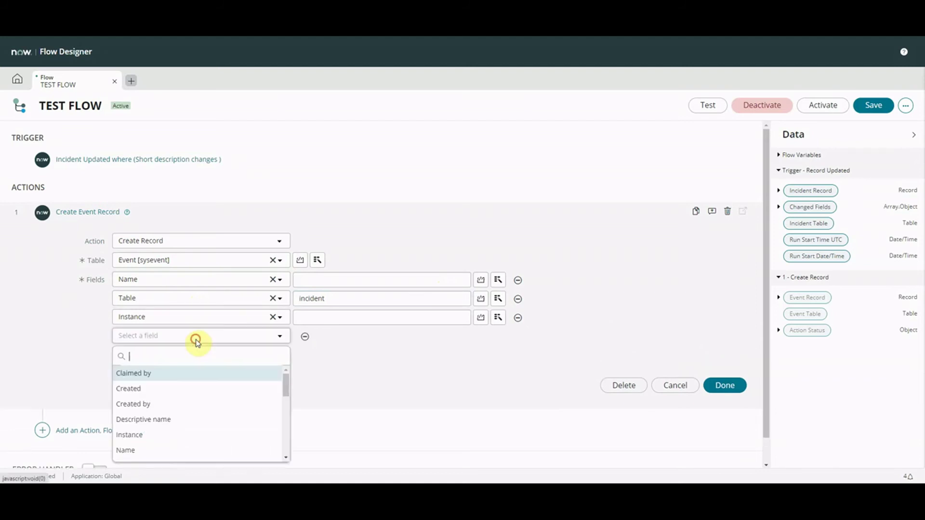
drag(286, 385, 288, 410)
scroll(215, 392, up, 1)
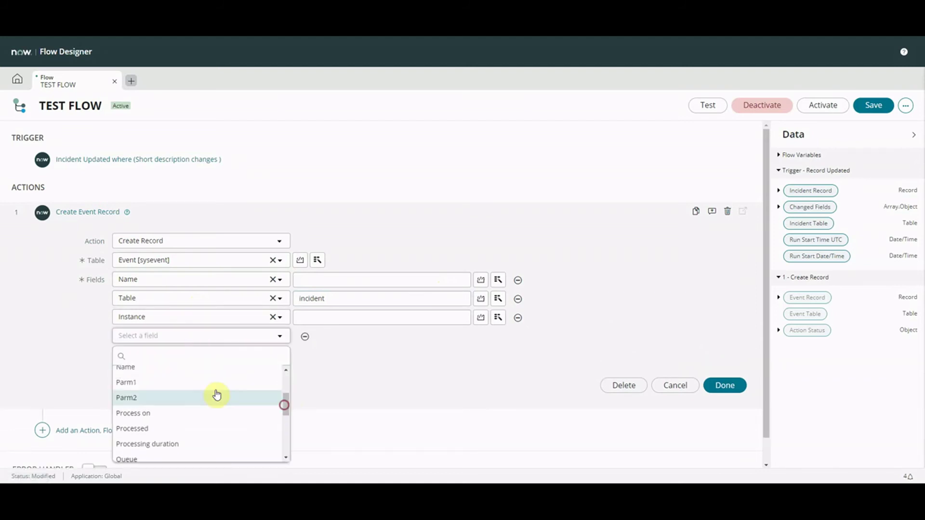
click(215, 382)
click(167, 358)
click(239, 358)
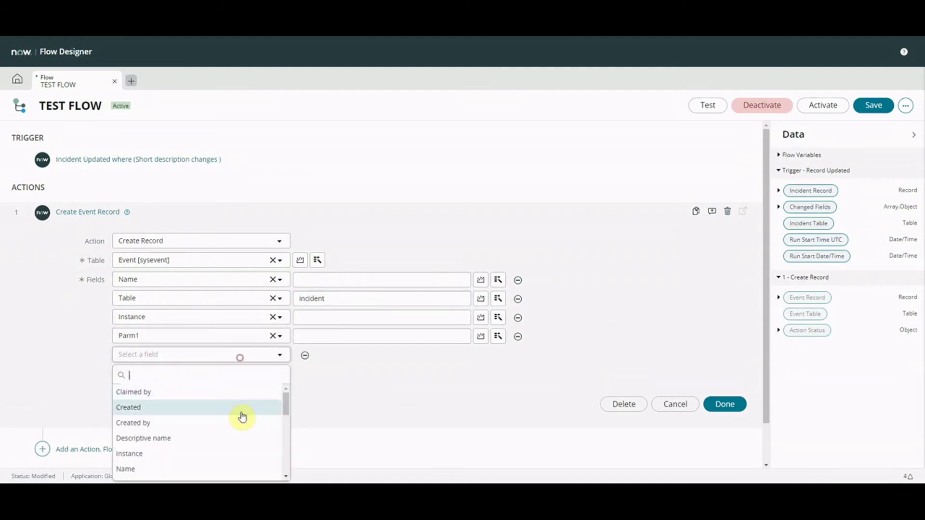
drag(287, 400, 286, 417)
click(203, 422)
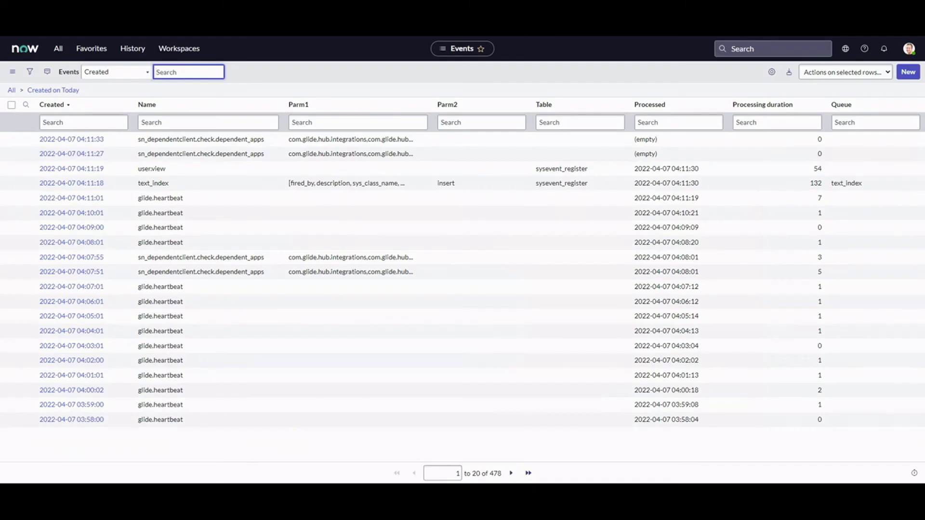
- Open the Event Registry and copy the event name test.event.email from the list
click(58, 48)
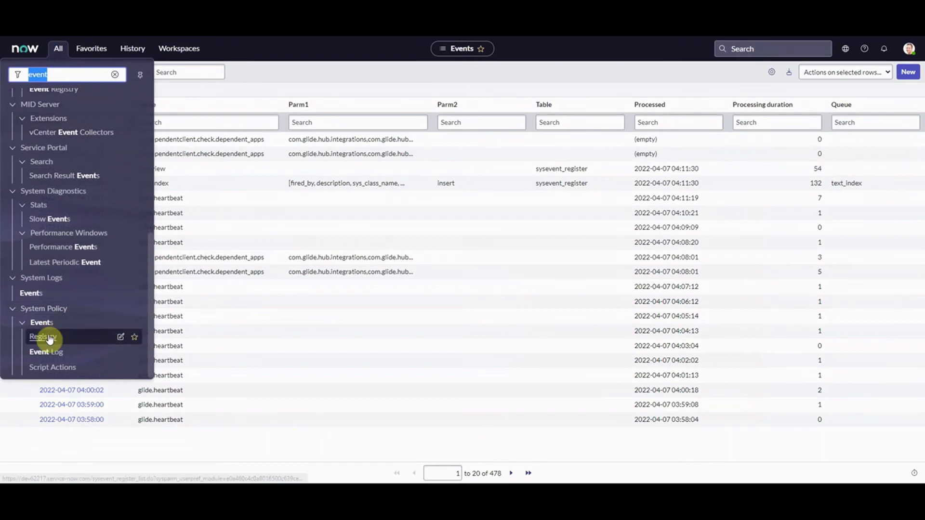
click(114, 323)
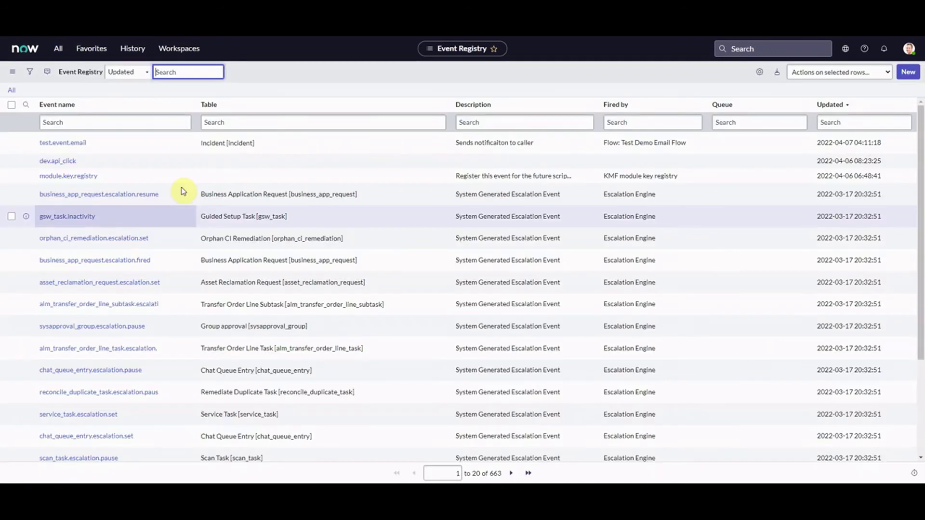
click(80, 143)
double_click(80, 143)
key(ctrl+c)
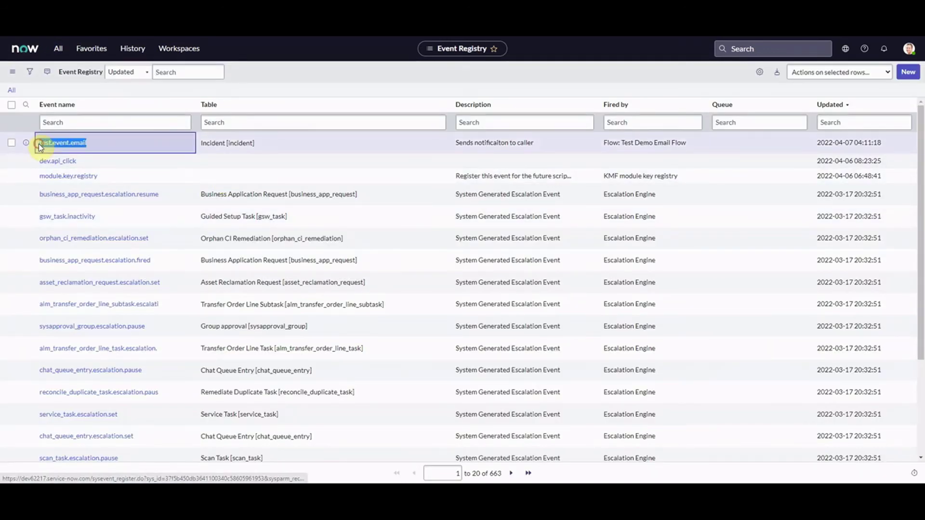
- Switch back to Flow Designer and paste test.event.email as the event record's Name value
key(alt+Tab)
click(310, 279)
key(ctrl+v)
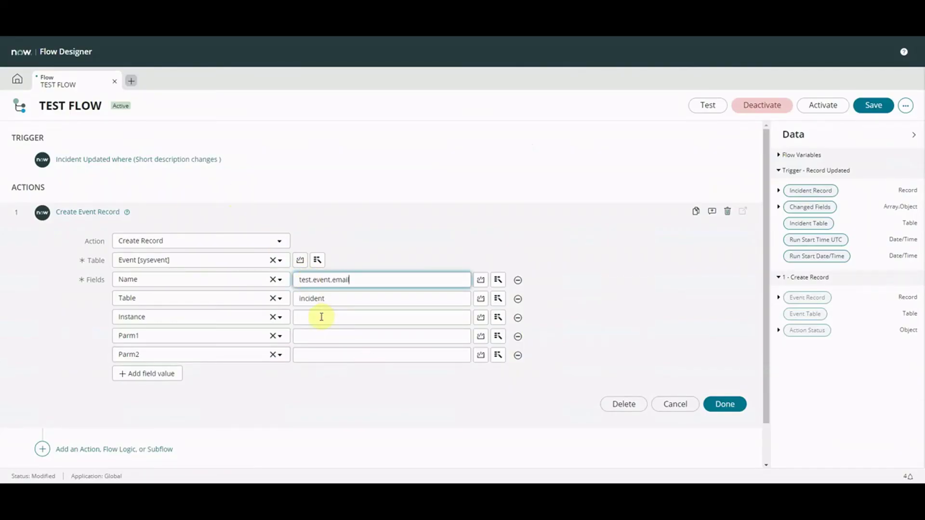
click(342, 298)
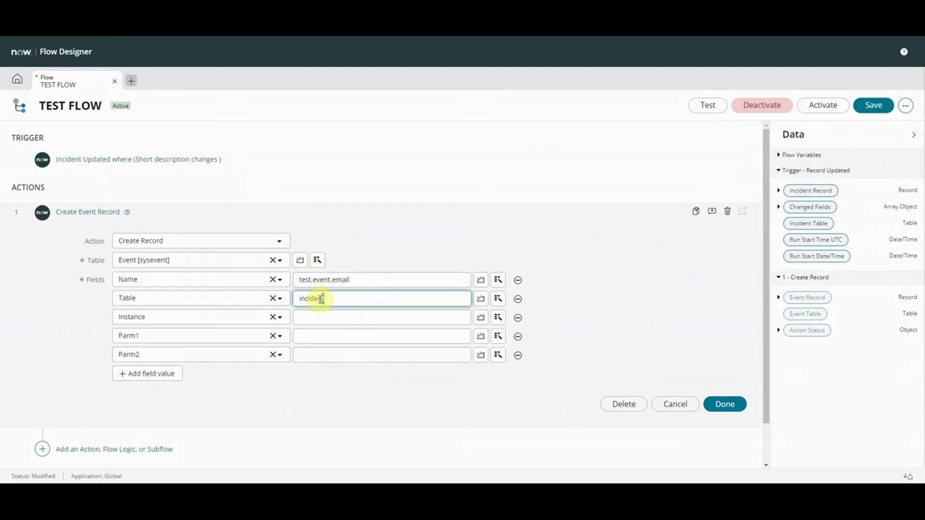
- Set the Instance value to the Sys ID of the Incident Record from the Record Updated trigger
click(325, 315)
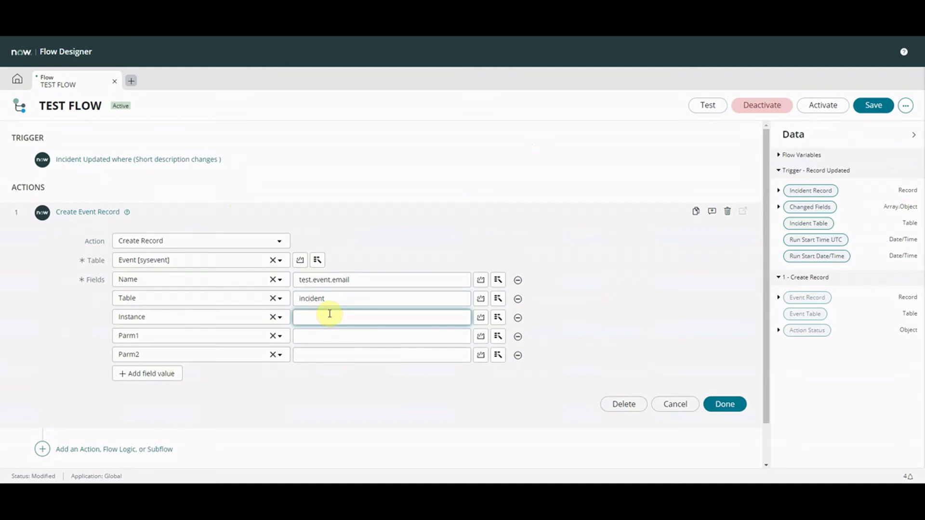
click(504, 322)
click(509, 354)
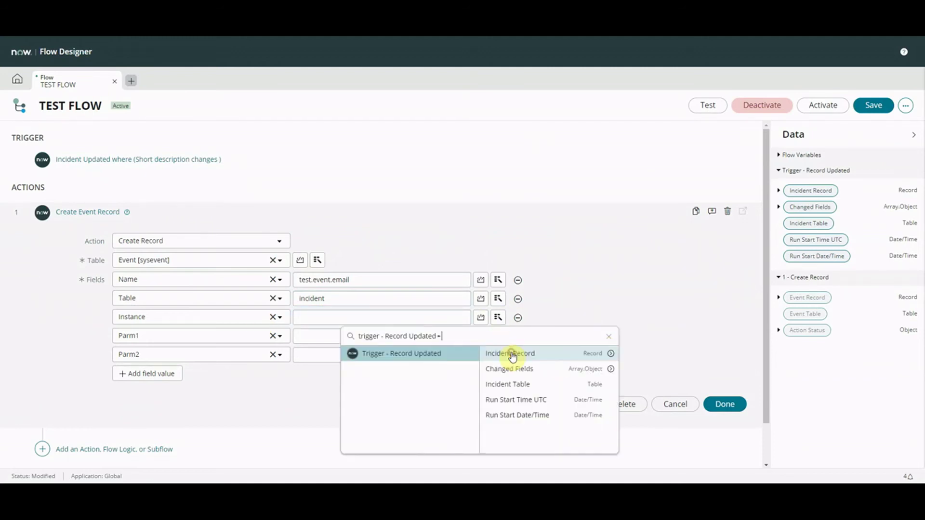
click(610, 354)
drag(675, 360, 672, 430)
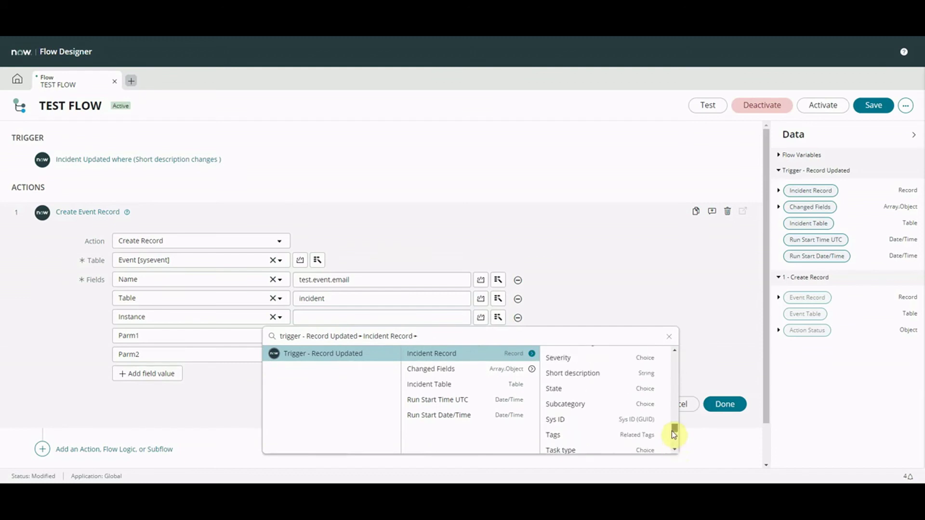
click(606, 425)
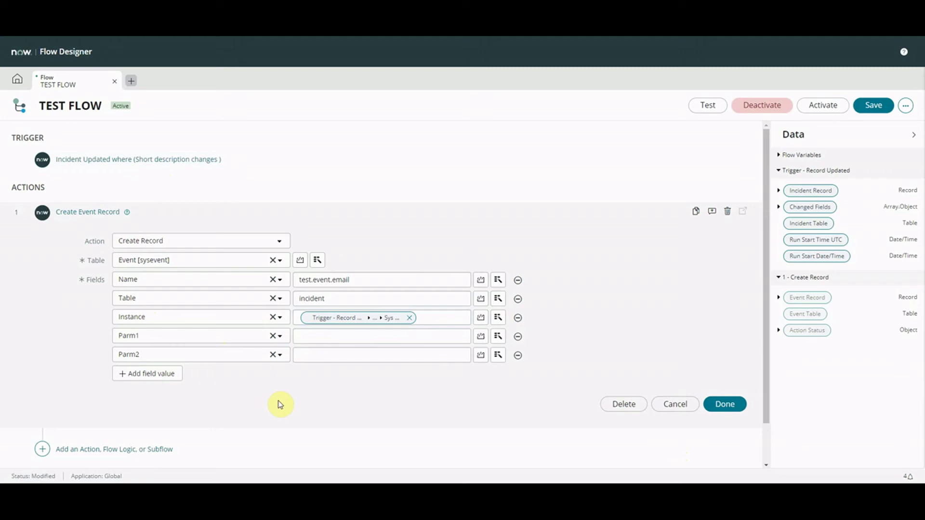
- Set Parm1 to "TEST stuff" and Parm2 to the Caller of the trigger's Incident Record
click(315, 337)
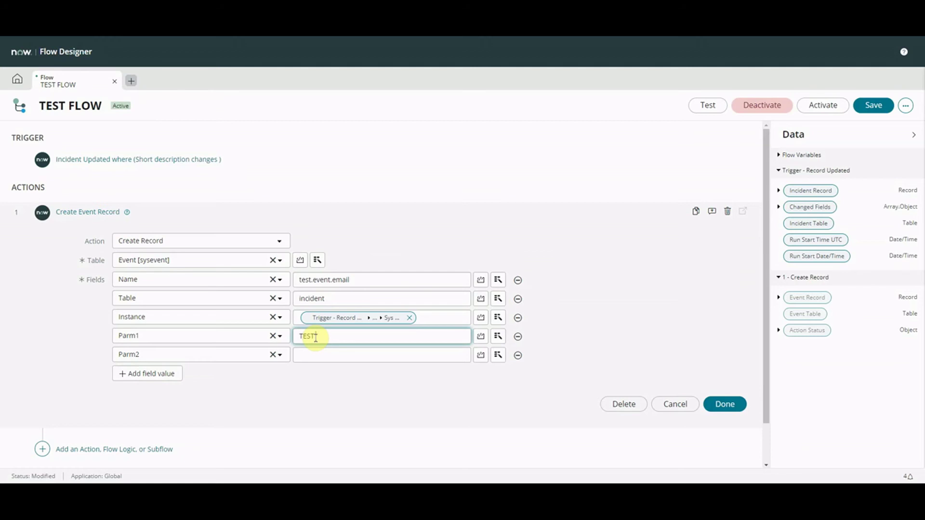
text(TEST stuff)
click(353, 355)
click(497, 355)
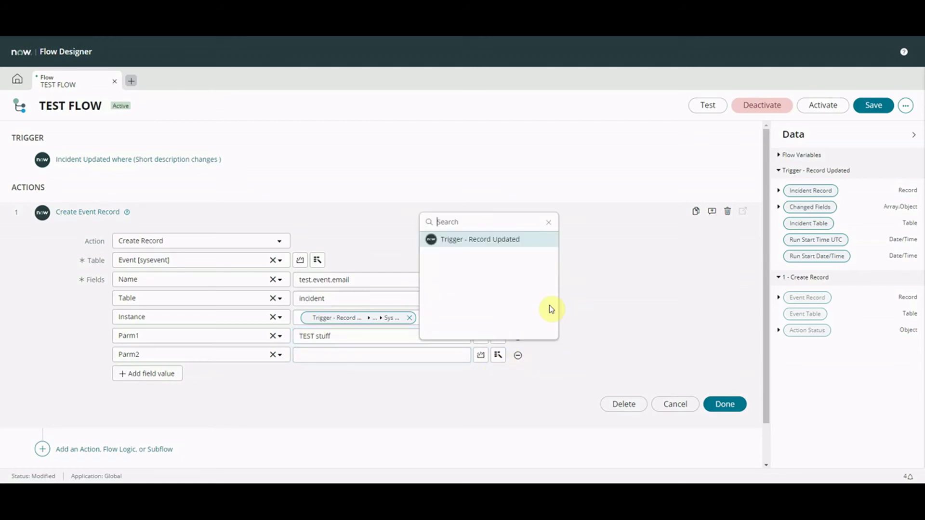
click(528, 239)
click(610, 240)
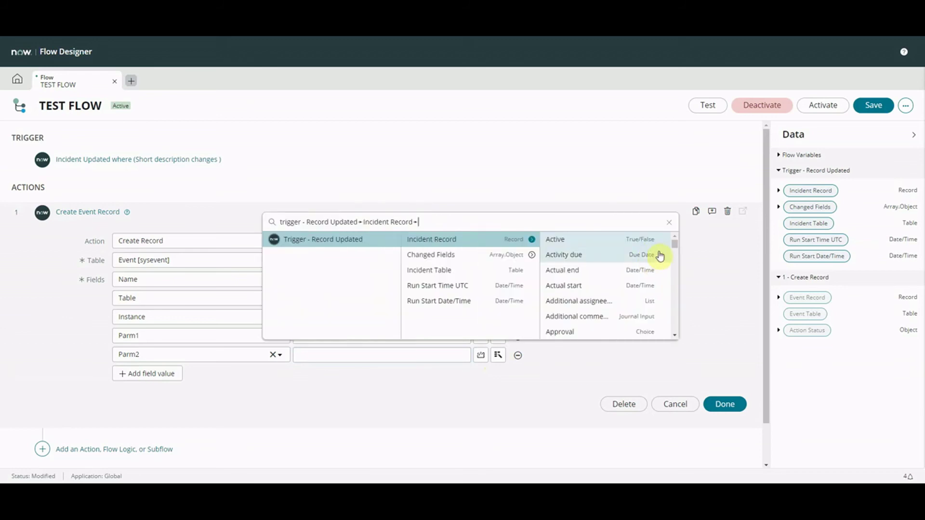
scroll(676, 259, down, 3)
scroll(631, 246, up, 1)
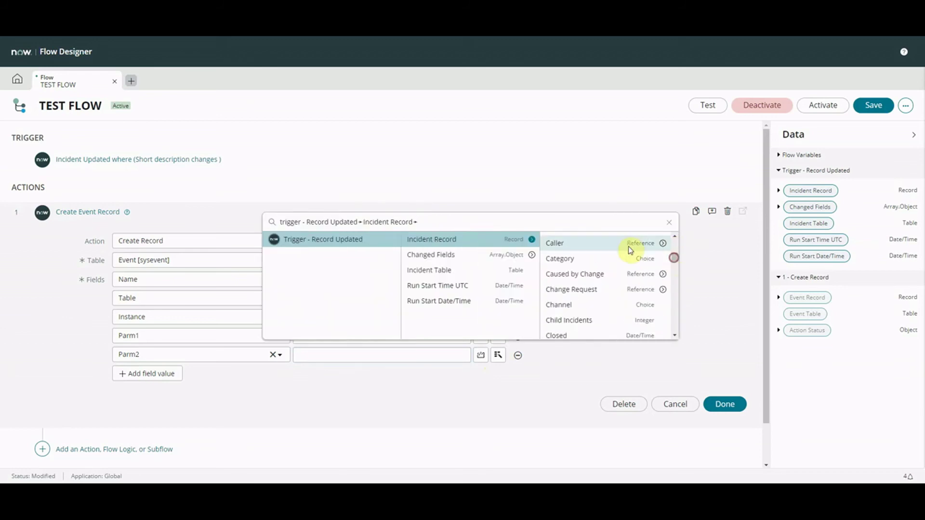
click(605, 244)
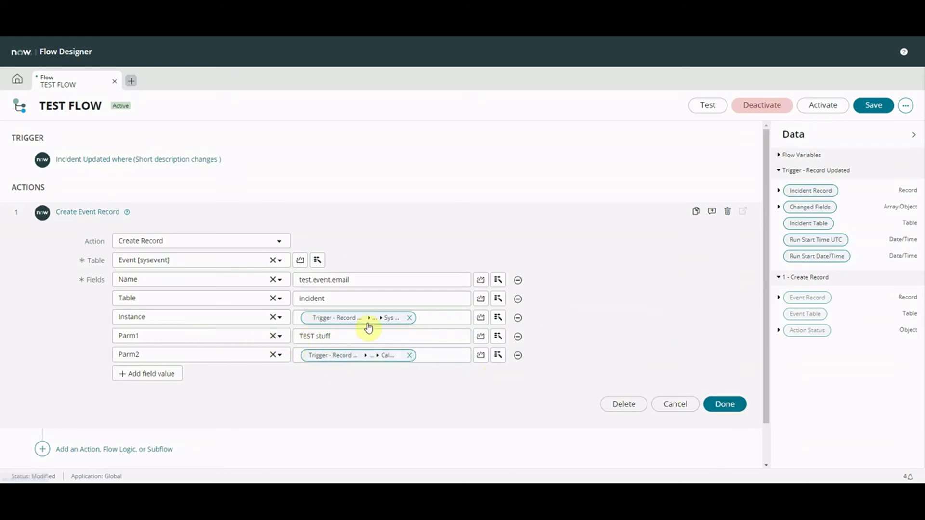
- Finish the Create Event Record action, then save and activate TEST FLOW
click(725, 407)
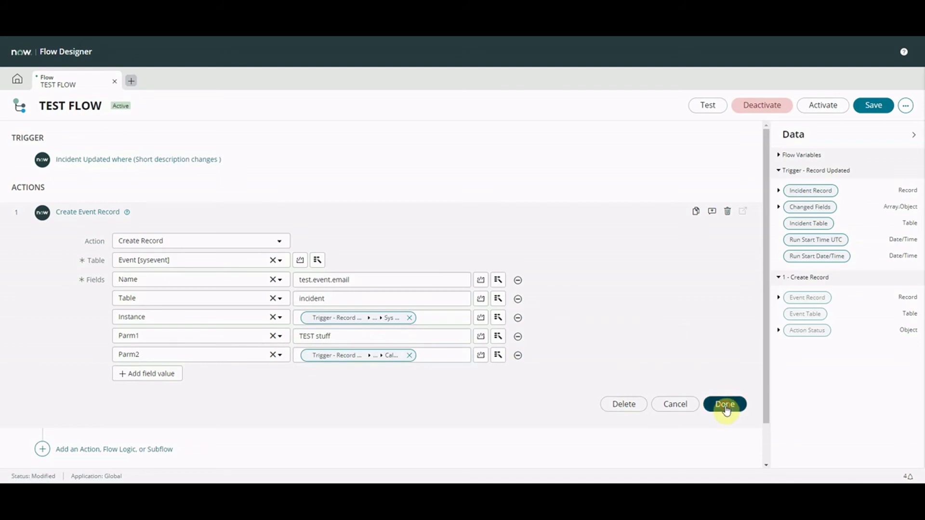
click(873, 105)
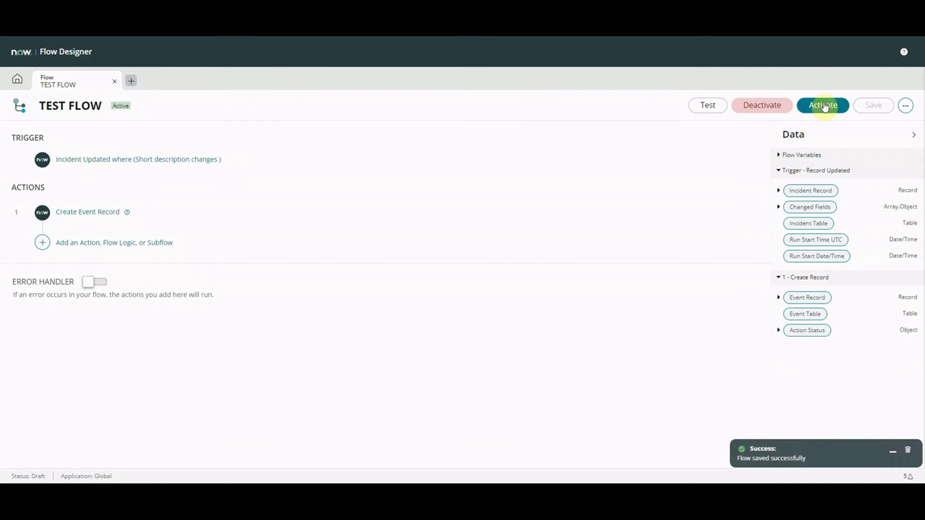
click(823, 105)
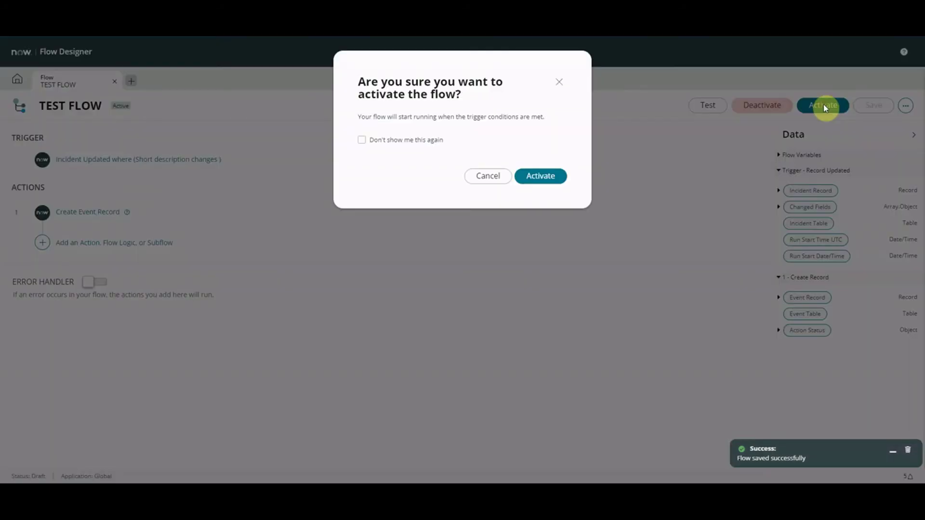
click(542, 177)
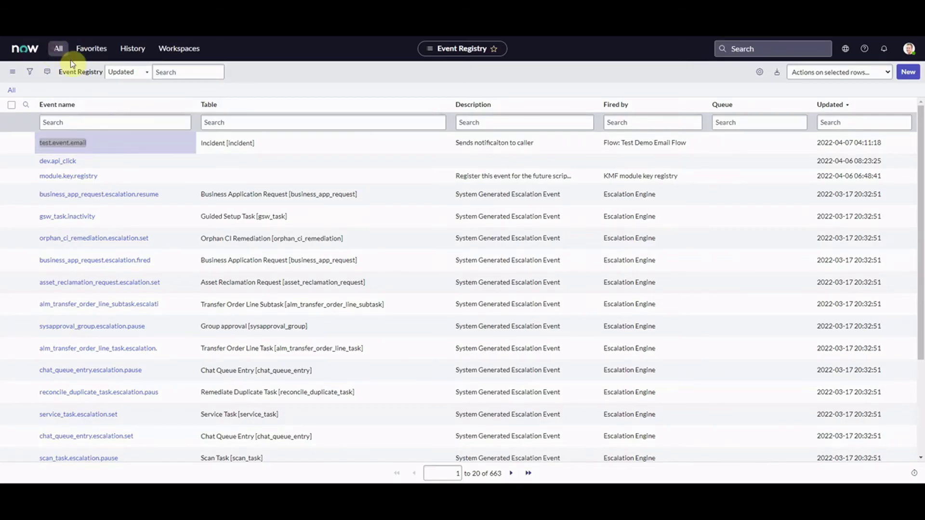
- Find the email Notifications list by filtering the navigator for "notifica" and start a new notification record
click(55, 49)
text(notifica)
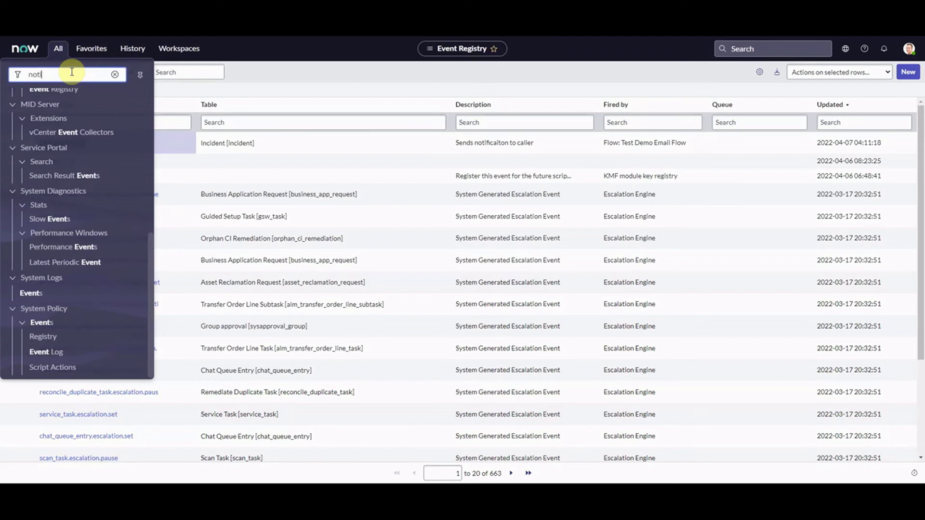
click(107, 214)
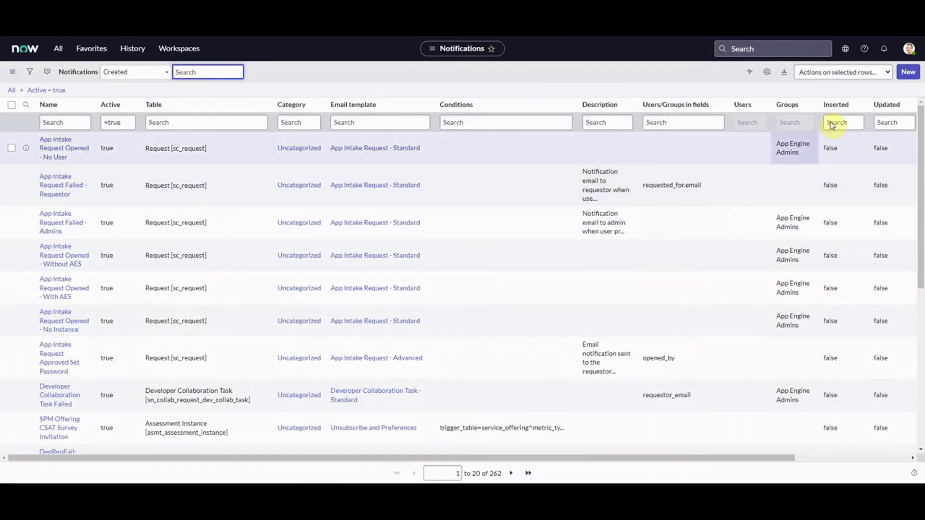
click(145, 140)
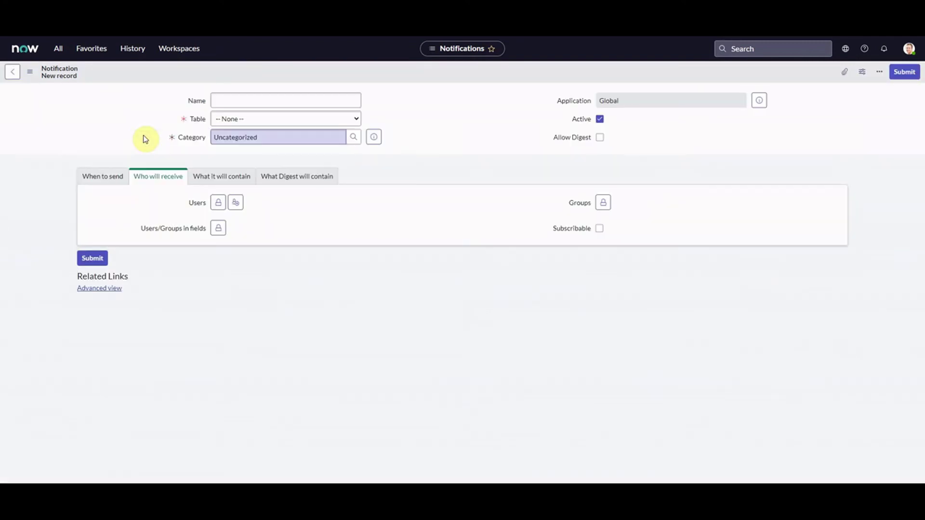
- Name the new notification TEST and set its table to Incident [incident]
click(229, 158)
text(TEST)
click(278, 179)
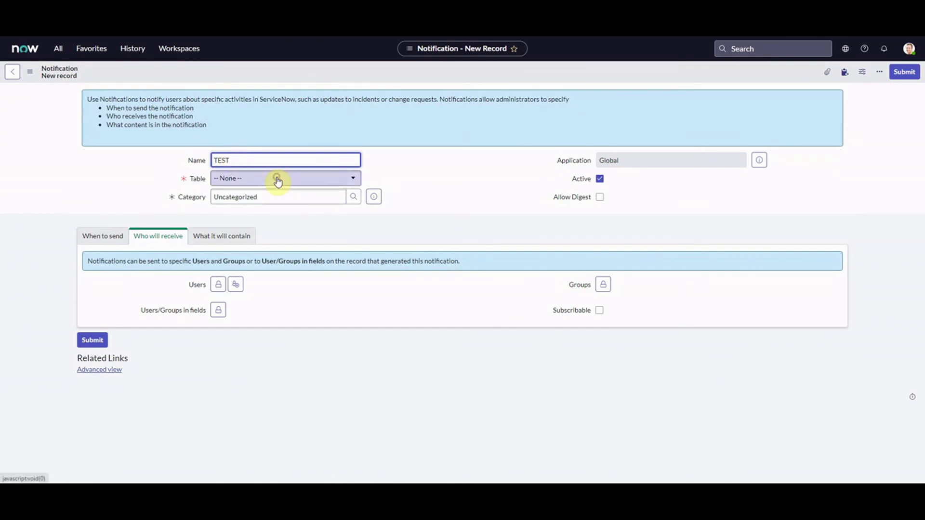
click(277, 179)
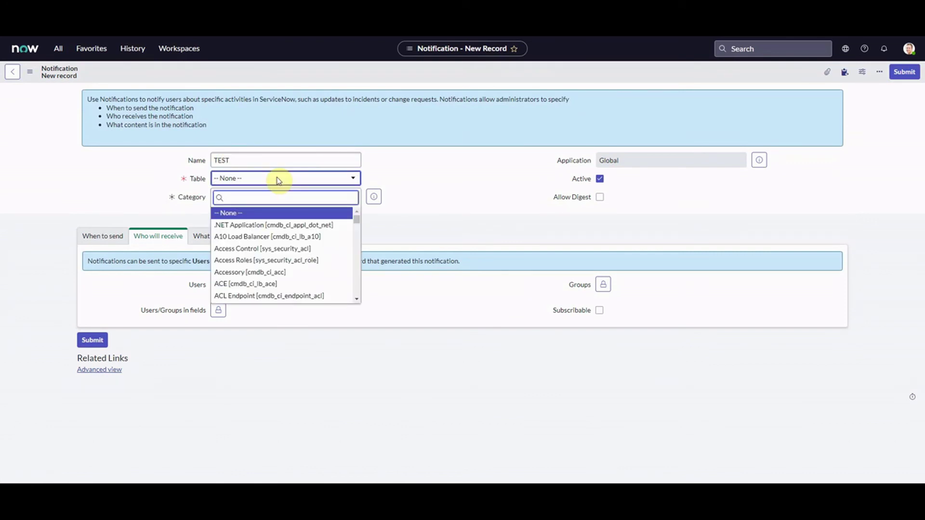
text(incident)
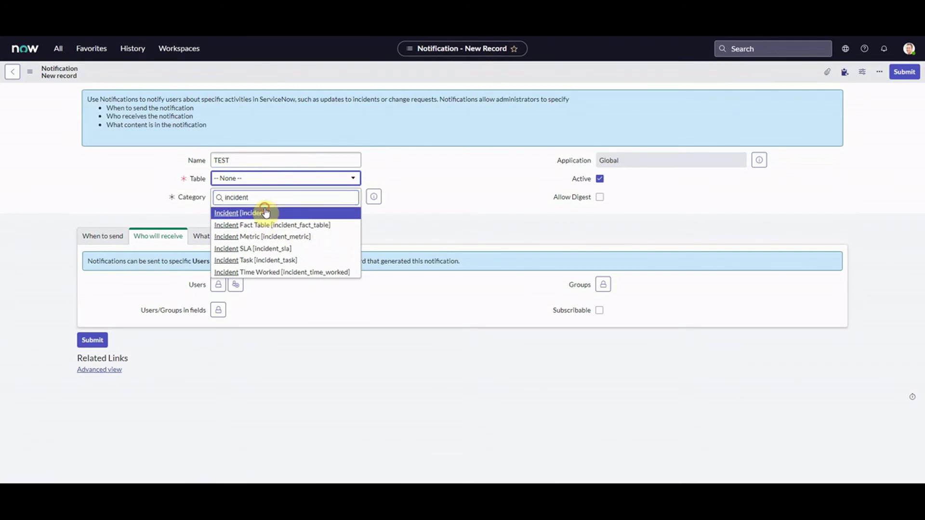
click(265, 213)
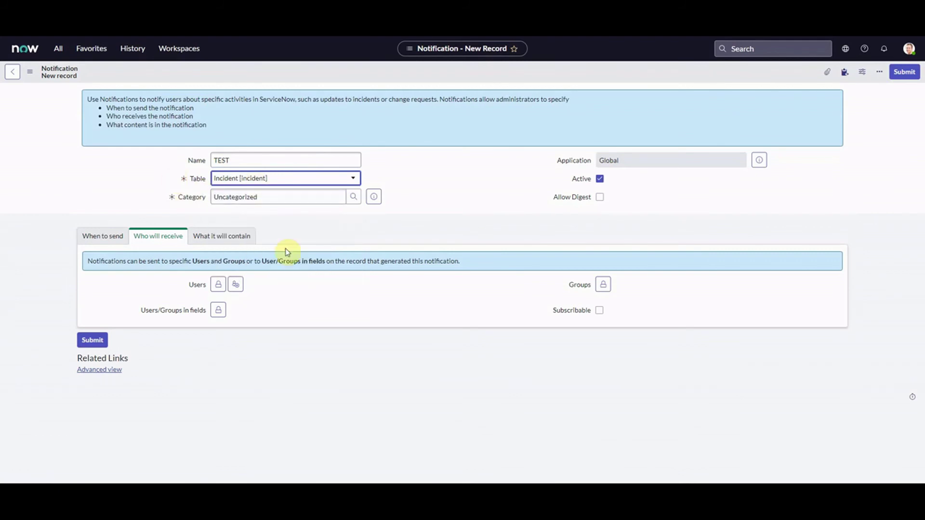
- Set the notification to send when an event is fired, using test.event.email, and check the flow's Create Event Record action
click(90, 238)
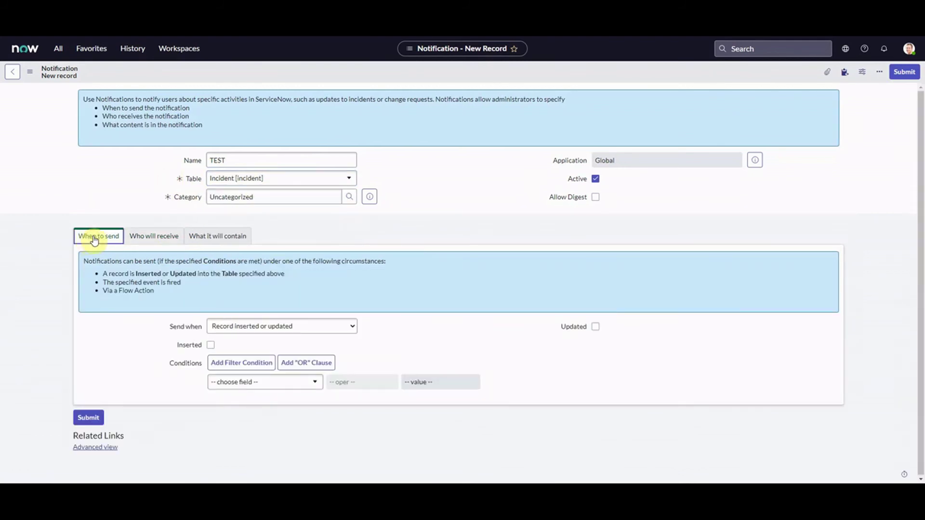
click(292, 328)
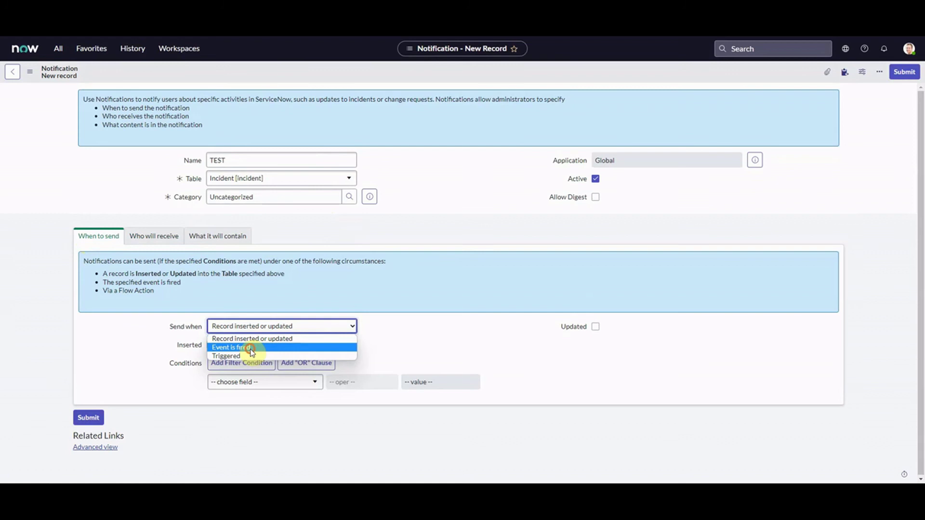
click(273, 345)
click(275, 344)
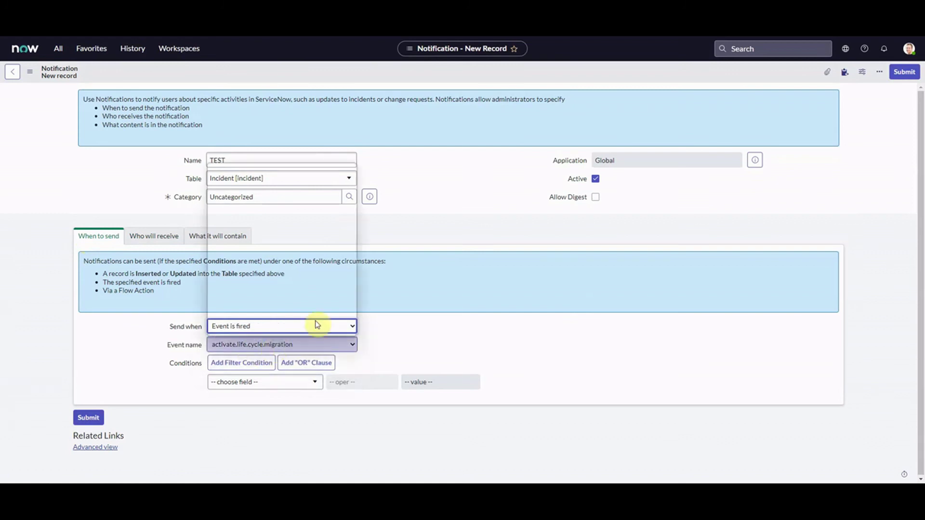
drag(353, 175, 352, 318)
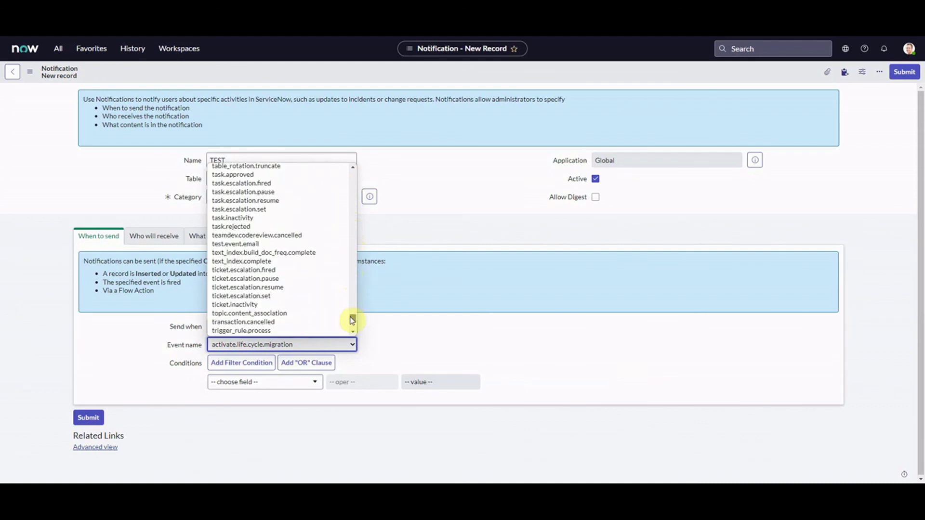
click(295, 245)
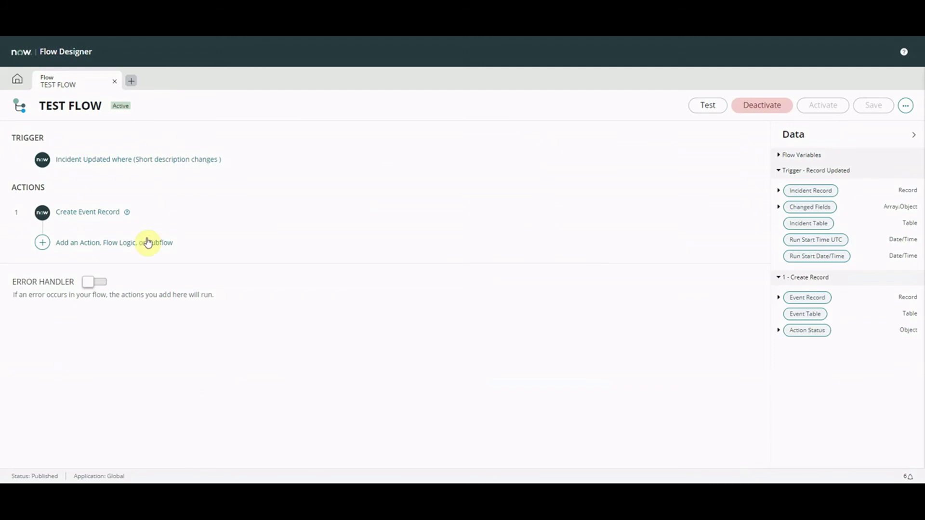
click(97, 211)
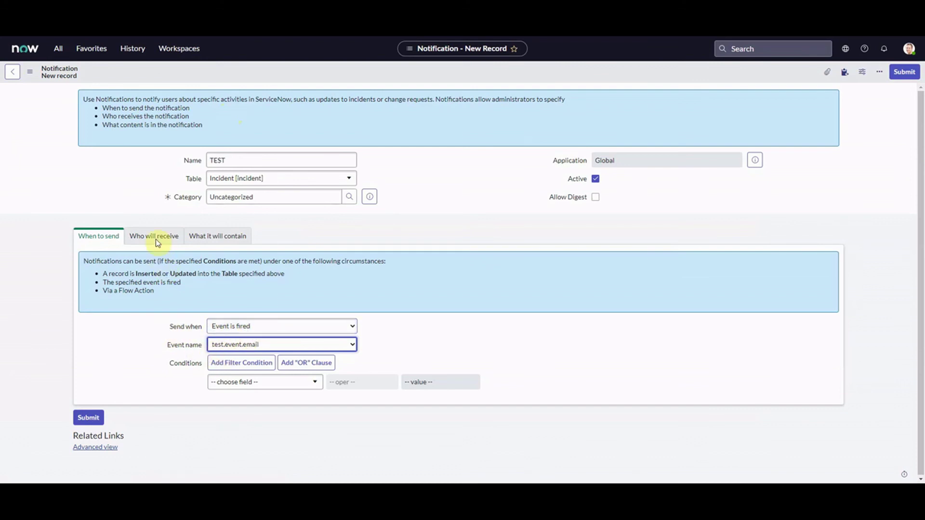
- Set the subject in the notification's content settings to TEST
click(211, 238)
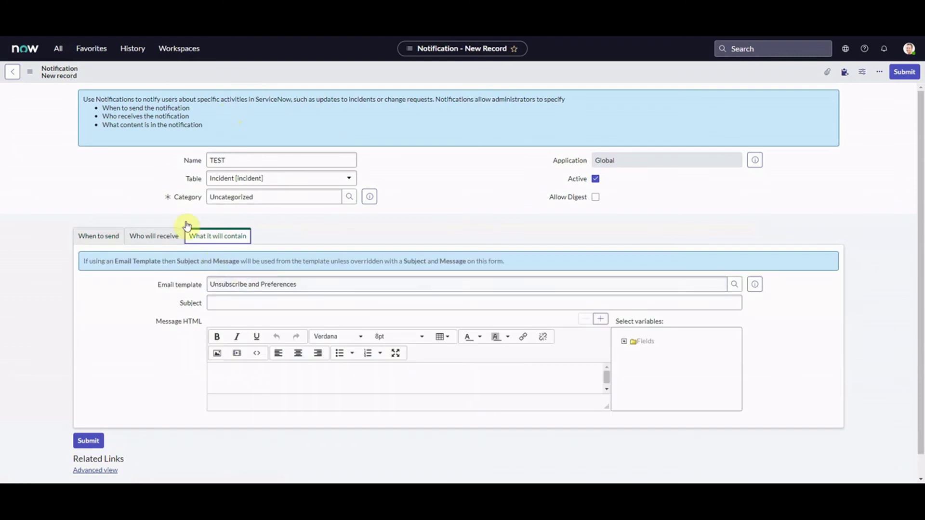
click(255, 303)
text(TEST)
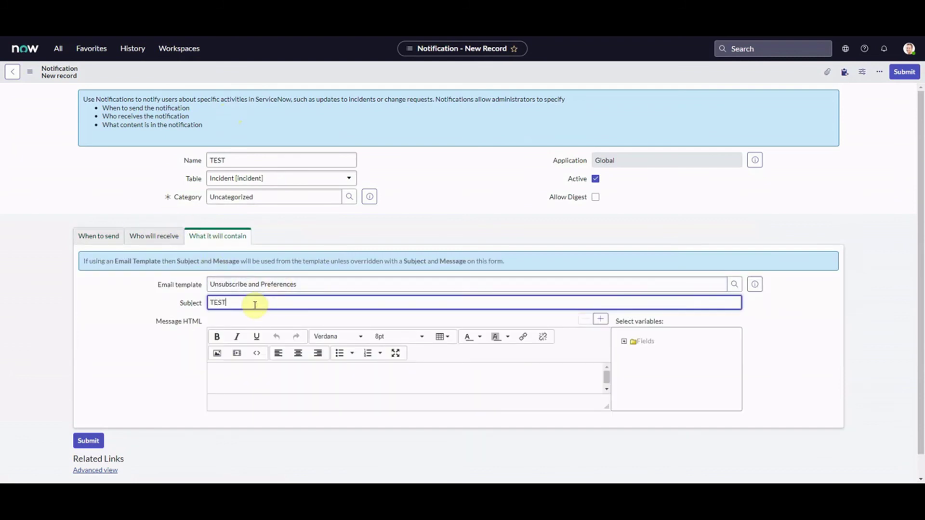
- Show the notification's recipient settings and save the new record without leaving the form
click(151, 241)
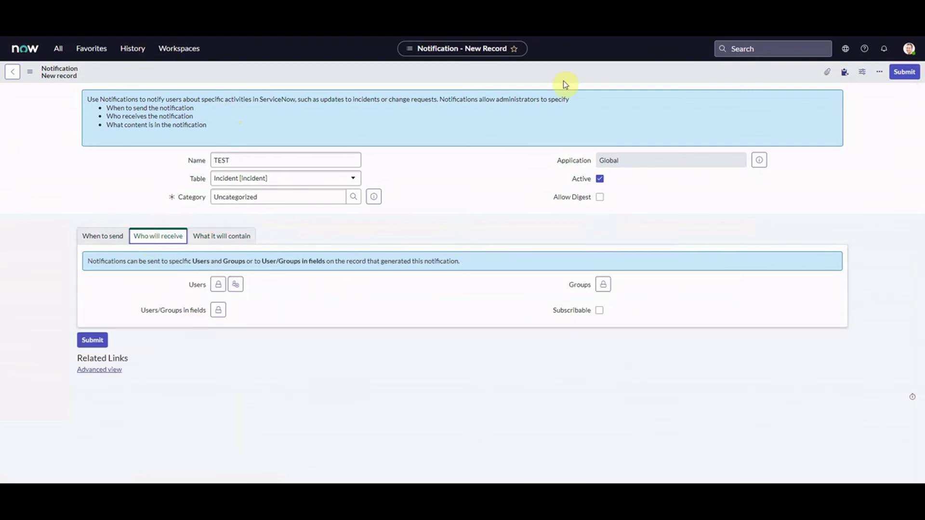
right_click(559, 72)
click(578, 149)
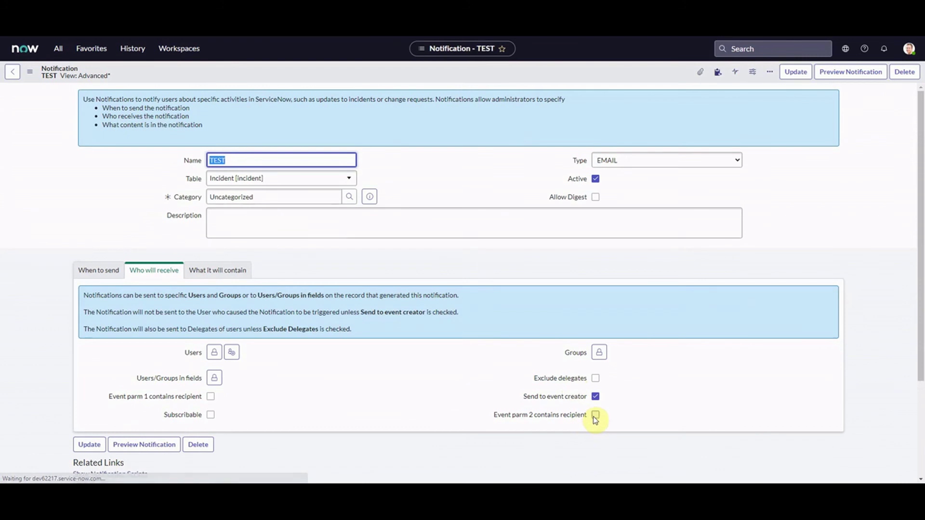
- Enable Event parm 2 contains recipient for the TEST notification, review its content settings, and save the record without leaving the form
click(595, 415)
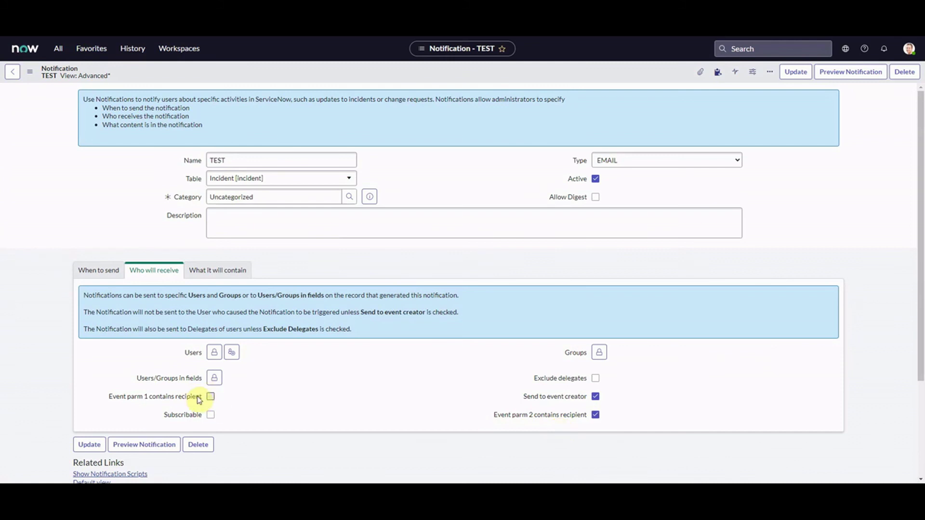
drag(201, 396, 108, 396)
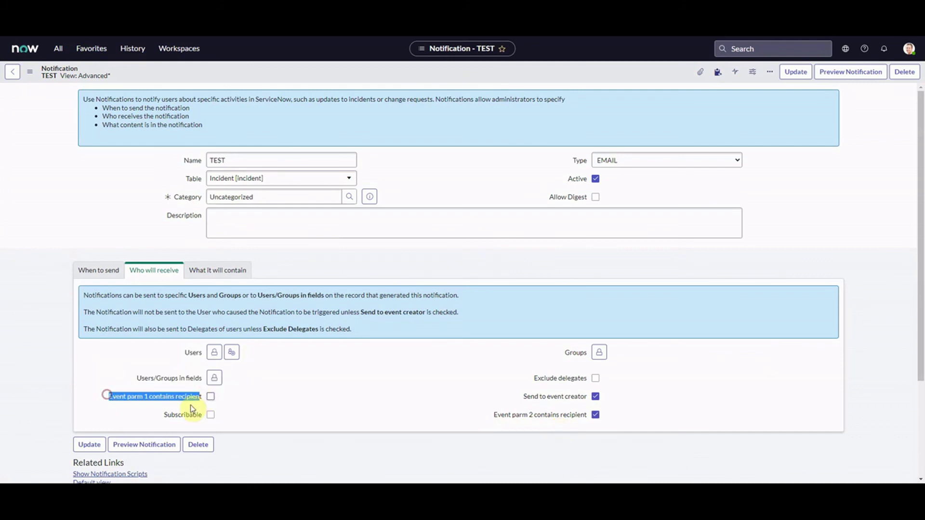
click(244, 402)
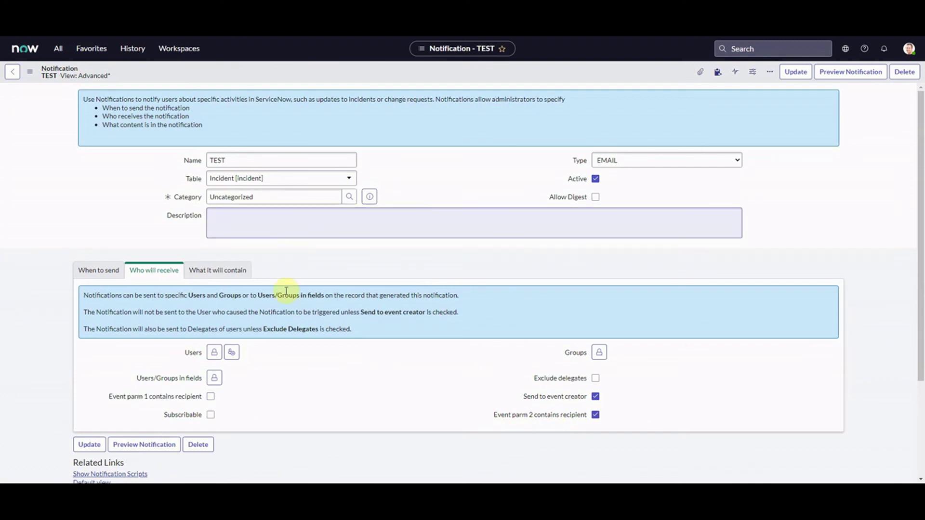
click(215, 273)
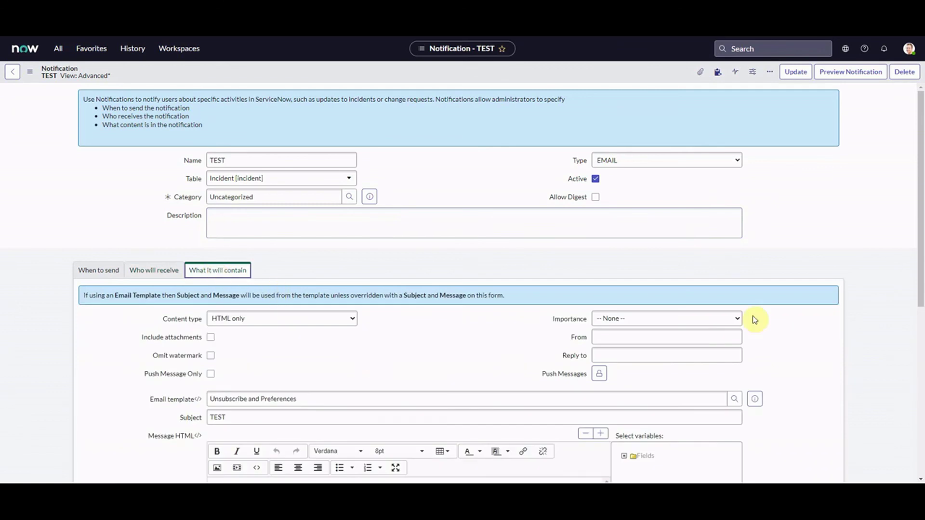
drag(917, 223, 920, 252)
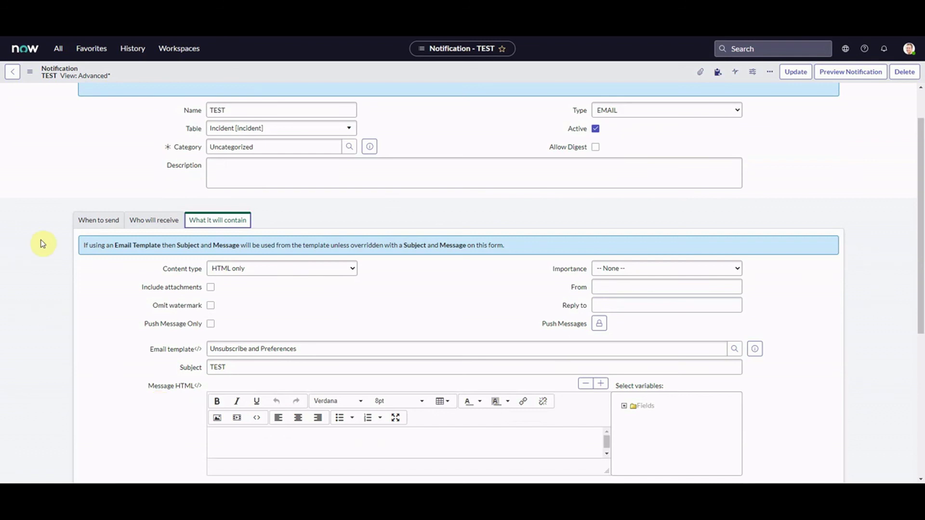
click(155, 221)
right_click(353, 79)
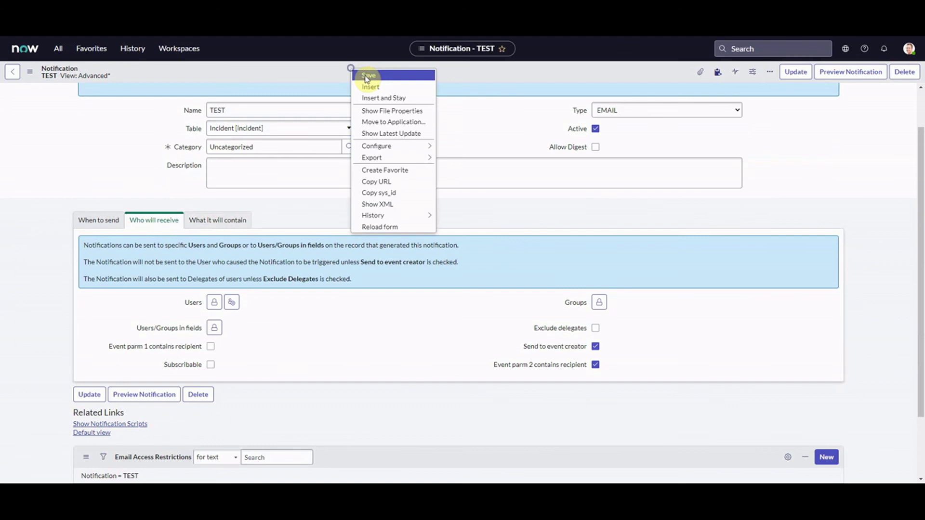
click(364, 83)
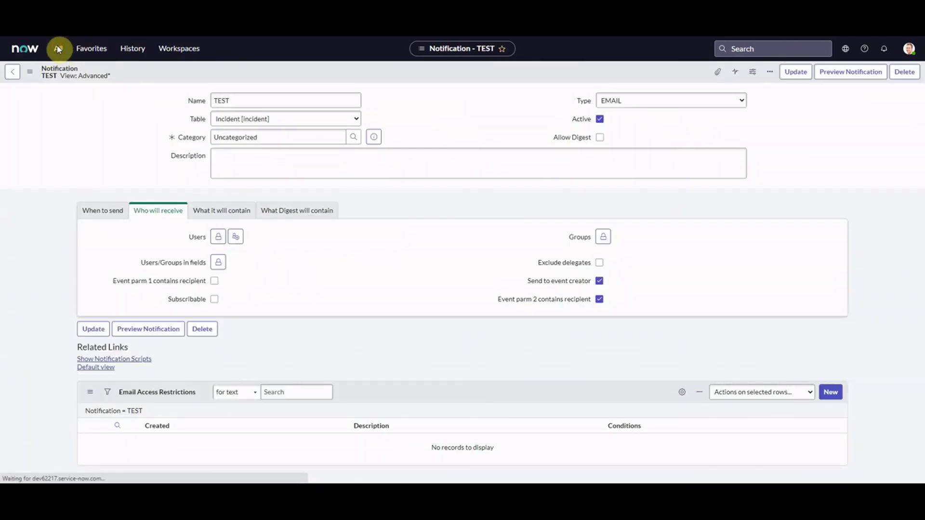
- Find the open incidents through the navigator and open incident INC0009009 about the shared folder
click(59, 50)
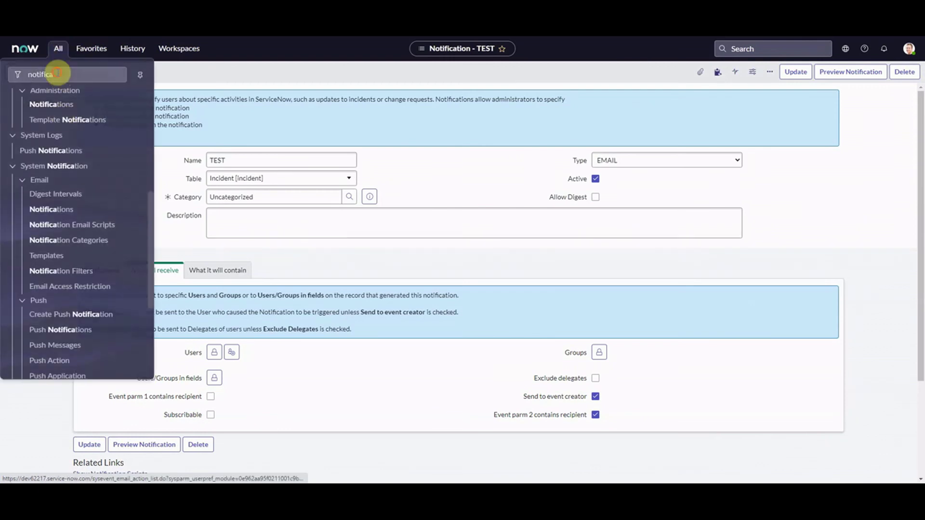
key(BackSpace)
key(BackSpace)
key(BackSpace)
key(BackSpace)
key(BackSpace)
key(BackSpace)
key(BackSpace)
key(BackSpace)
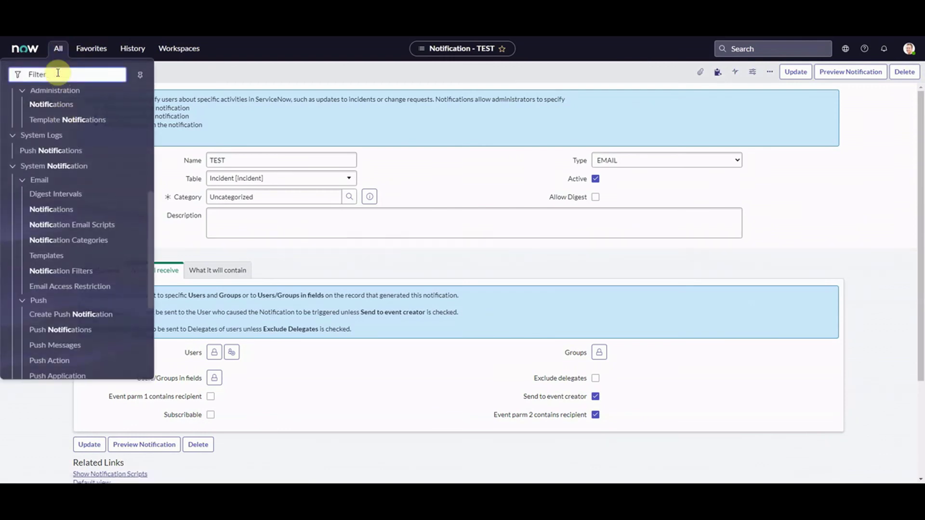
text(incident)
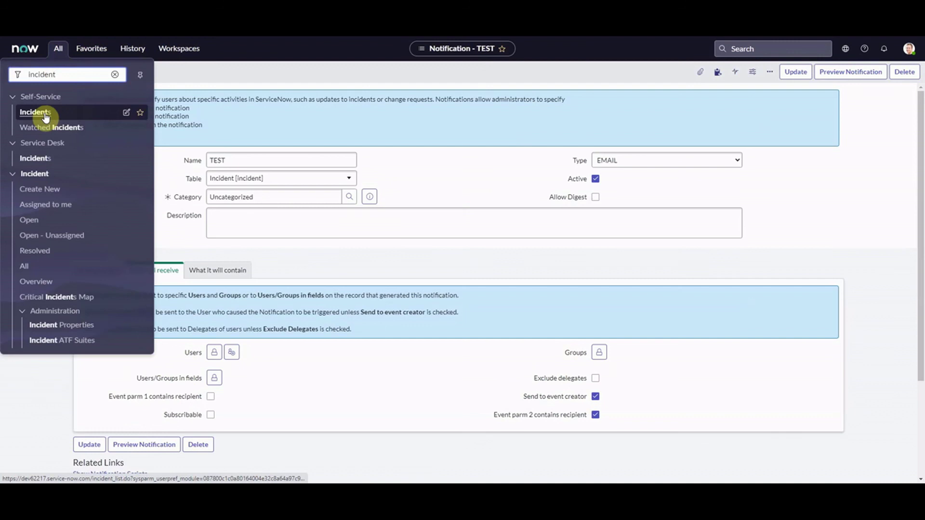
click(28, 224)
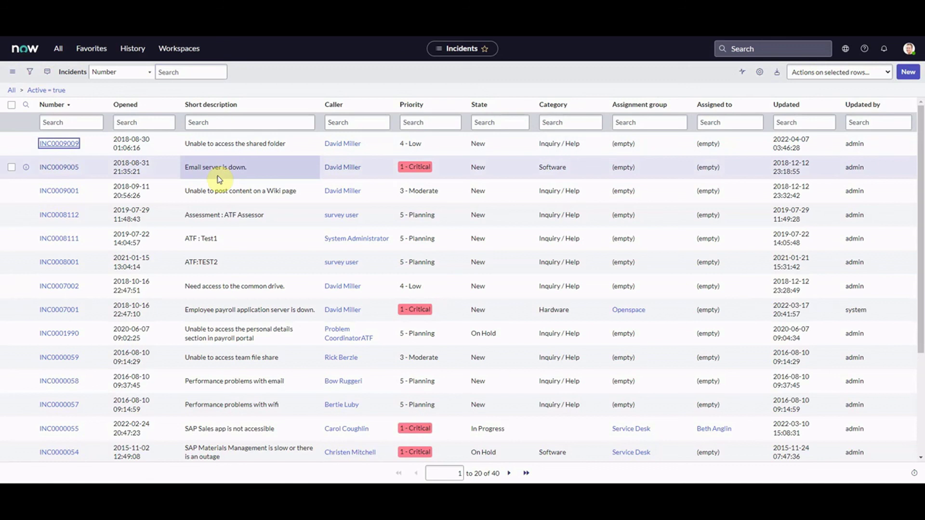
key(Return)
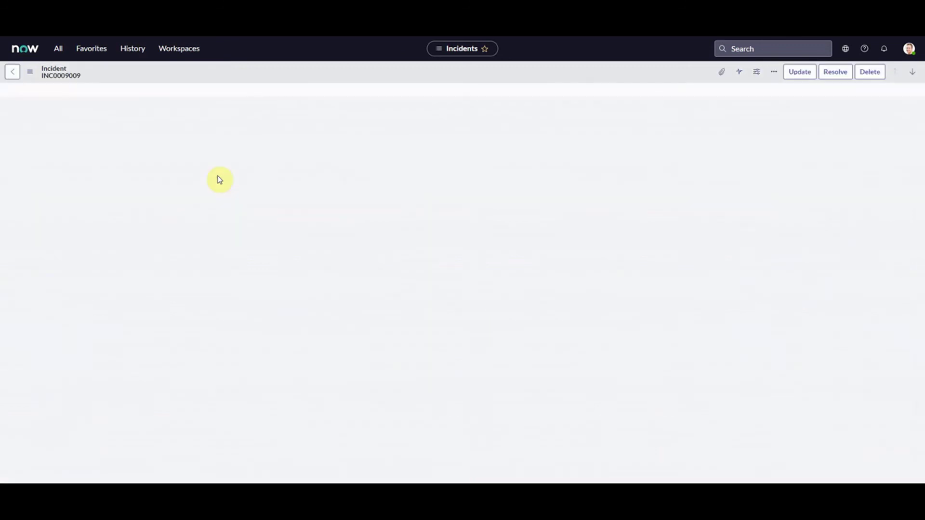
- Append dsadew43 to the incident's short description and save the record without leaving the form
click(355, 227)
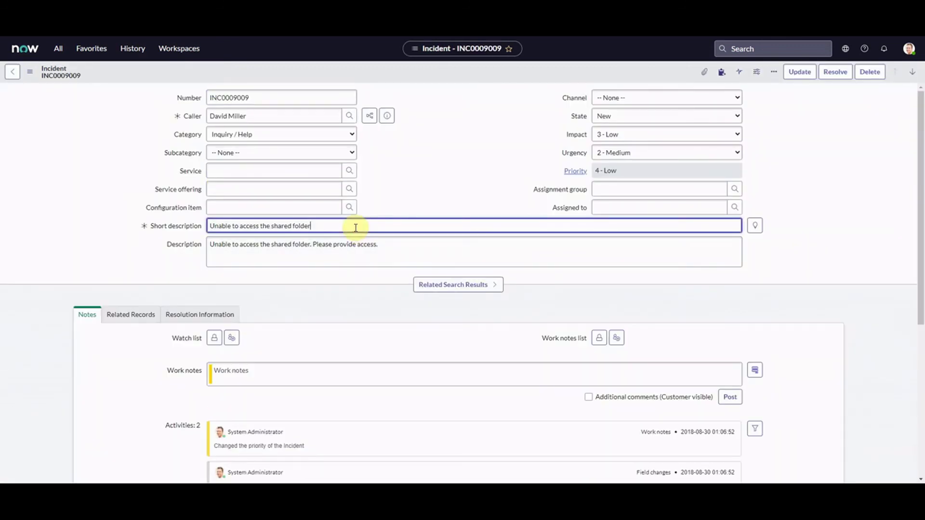
text(dsadew43)
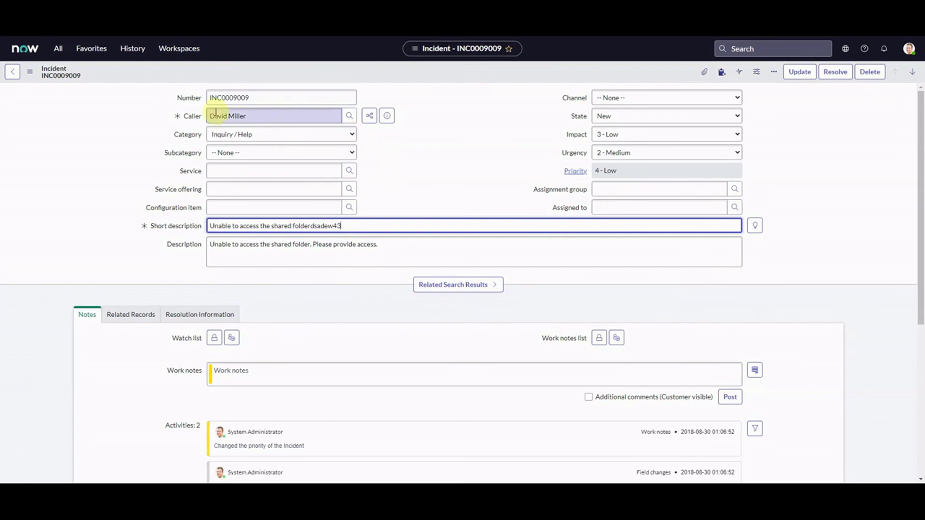
click(292, 122)
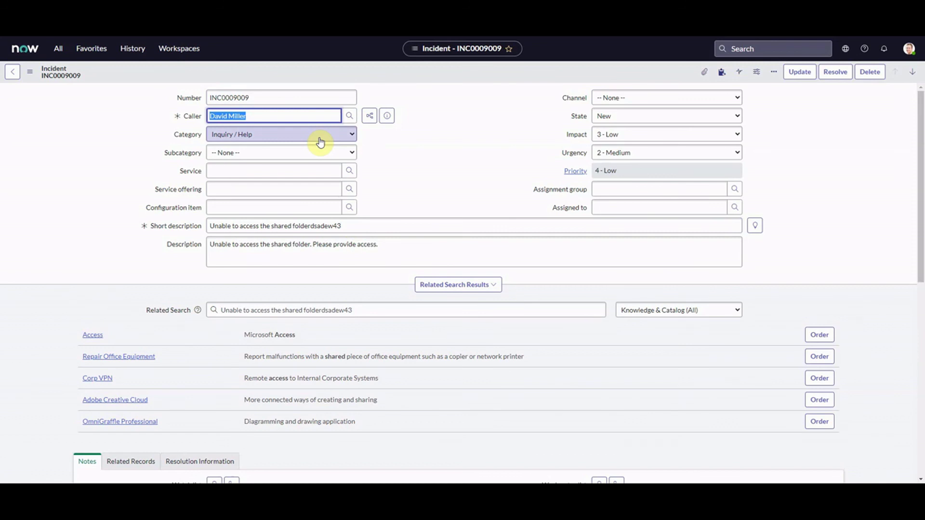
right_click(410, 69)
click(417, 77)
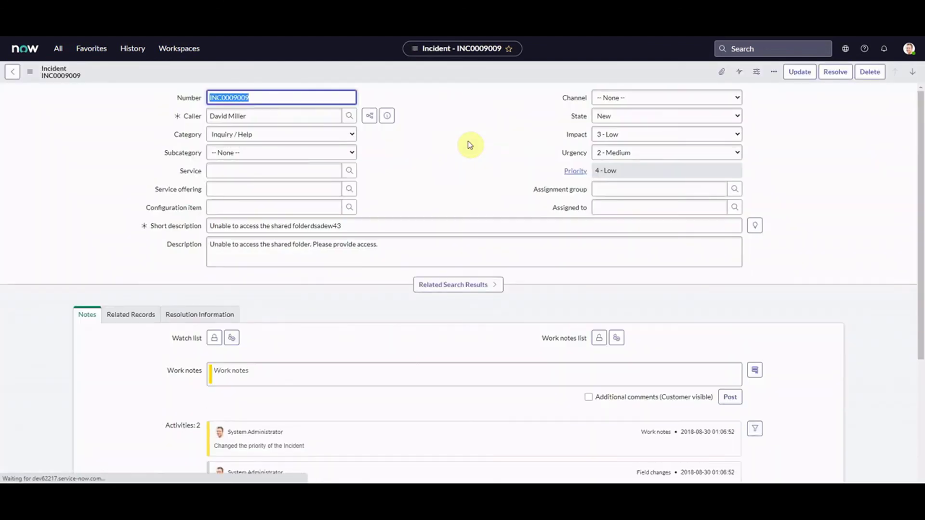
- Search the navigator for event and open the Event Log under System Policy
click(58, 48)
drag(64, 73, 25, 75)
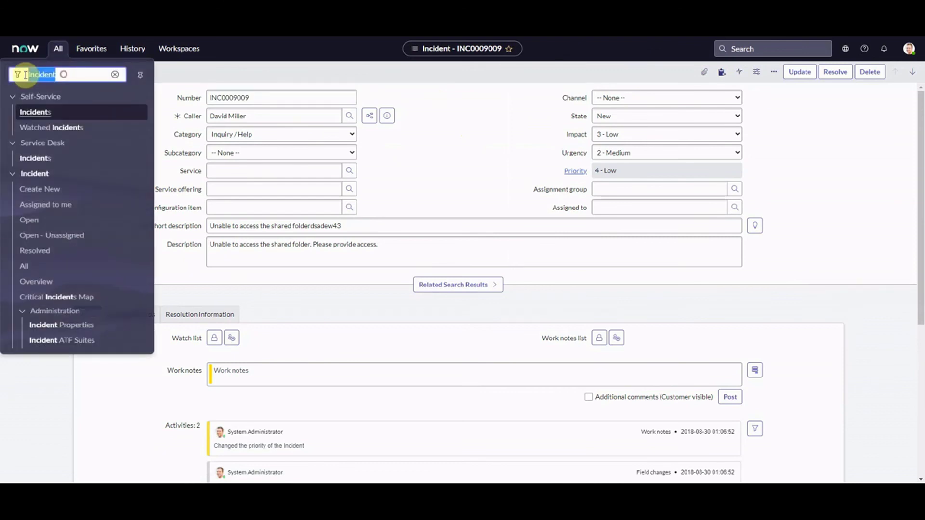
key(BackSpace)
text(event)
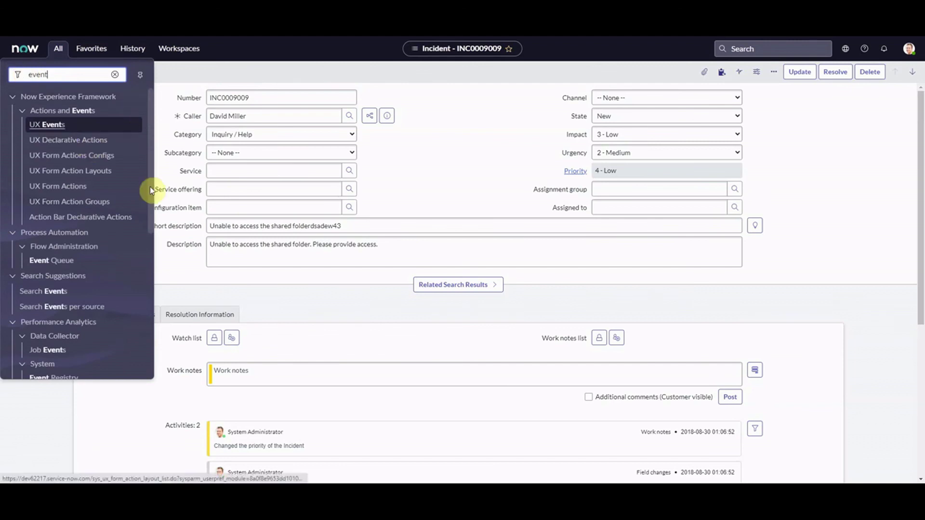
scroll(145, 289, down, 10)
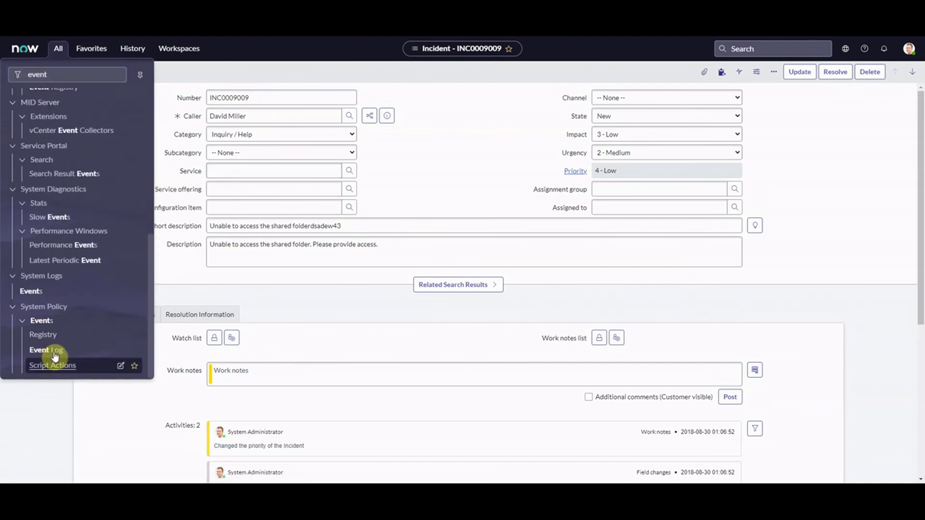
click(46, 350)
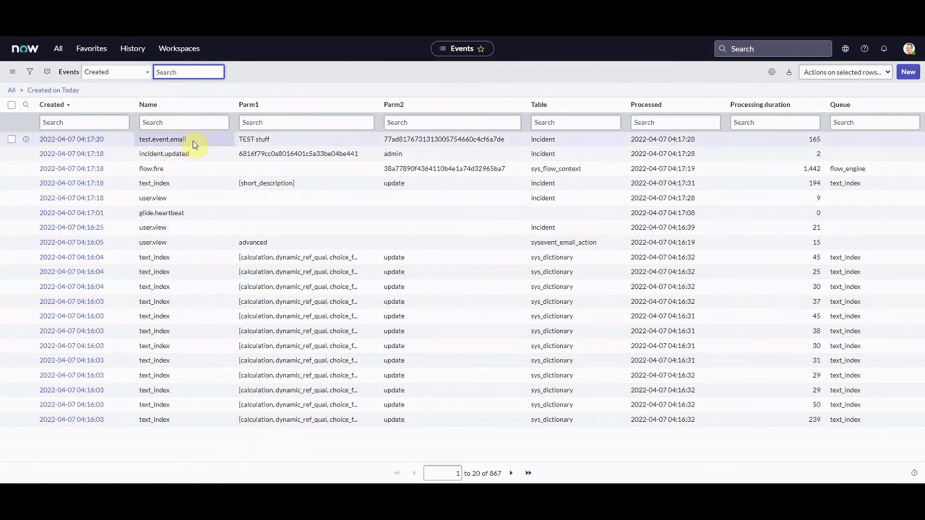
- Check the Parm1, Parm2 and Processed values of the latest test.event.email entry
click(265, 140)
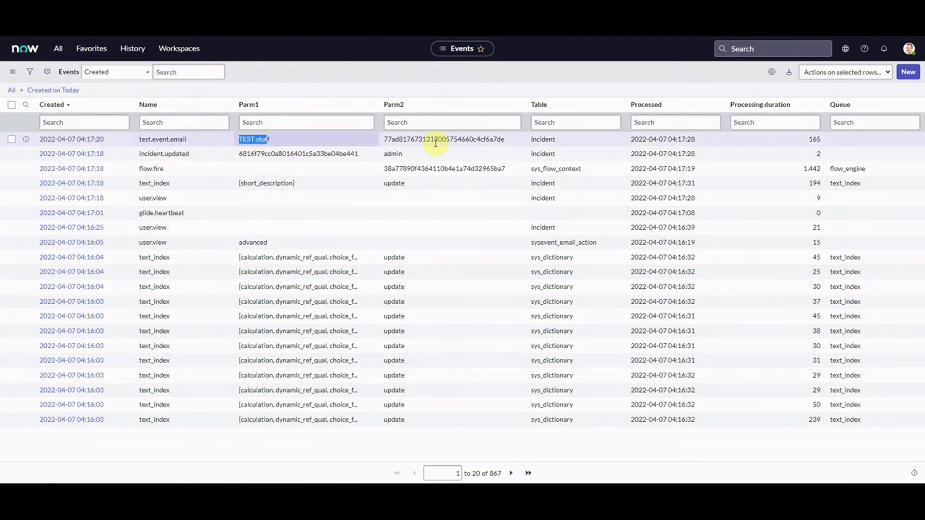
click(505, 141)
drag(508, 144, 424, 140)
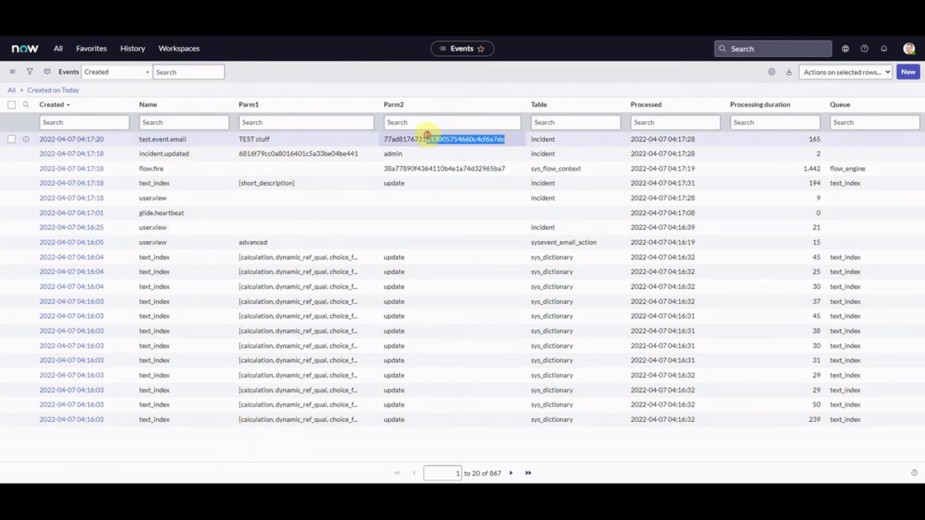
drag(701, 140, 610, 140)
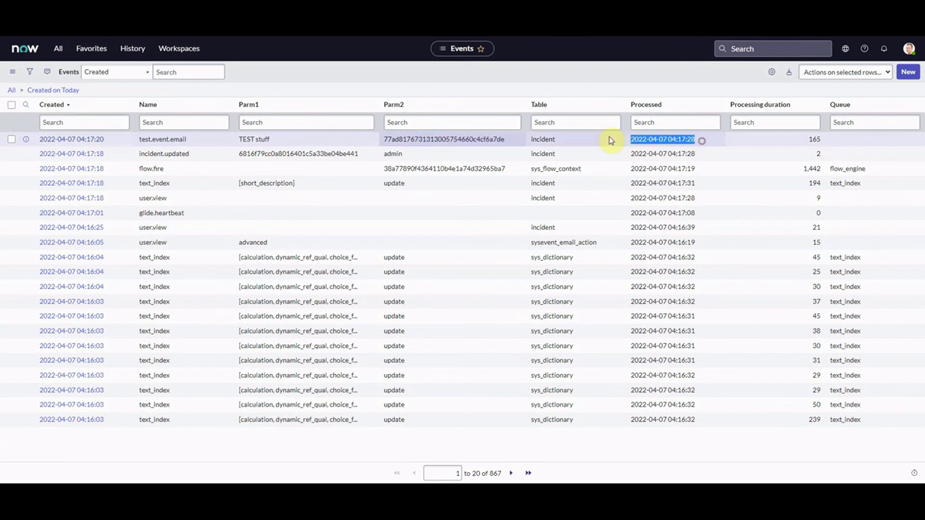
- Open the Emails list and check the recipient and subject of the email generated by the notification
click(58, 50)
click(65, 75)
text(emails)
click(35, 114)
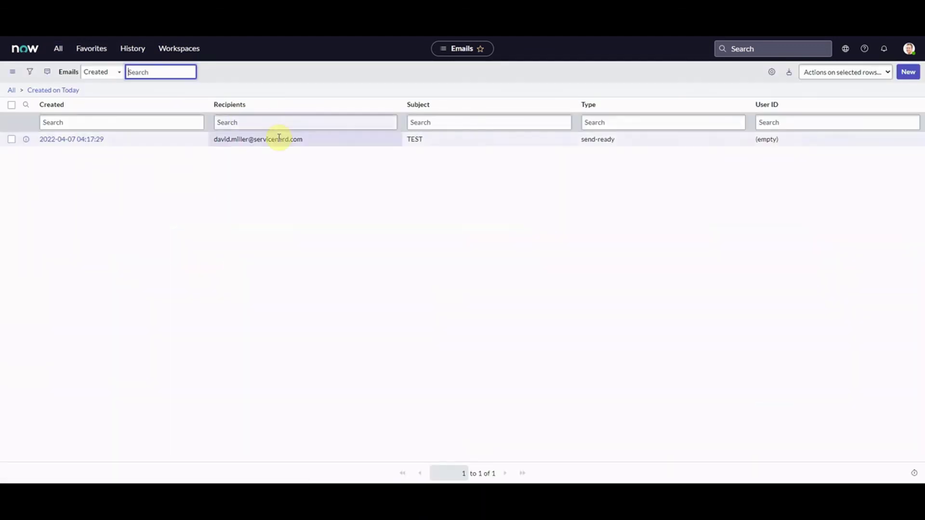
double_click(306, 139)
double_click(414, 139)
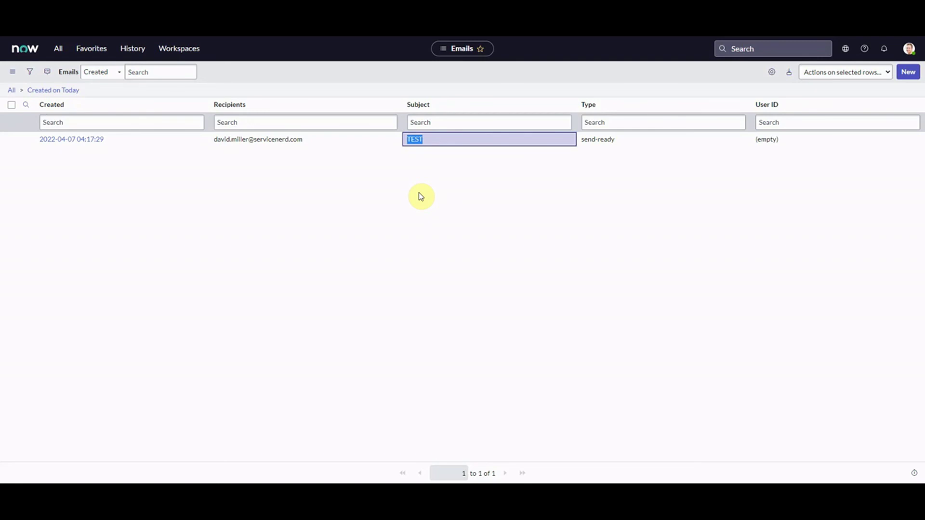
click(127, 261)
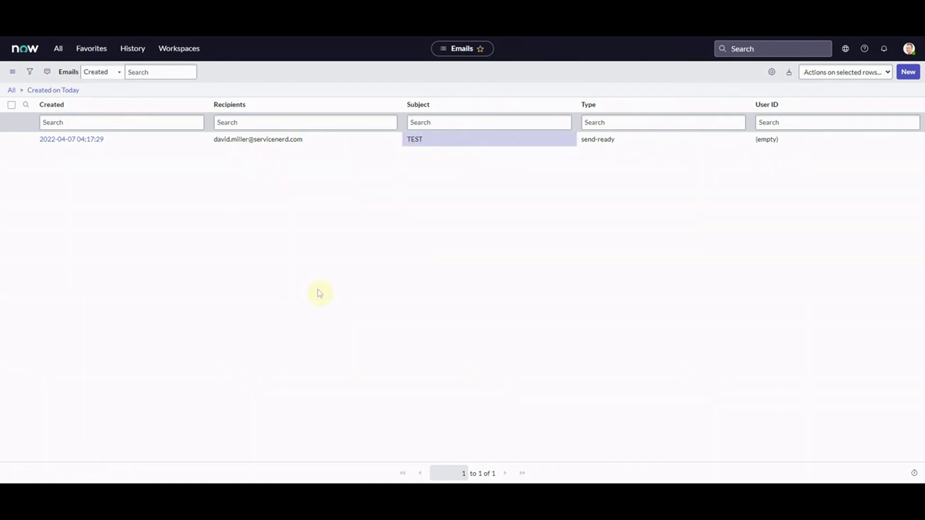